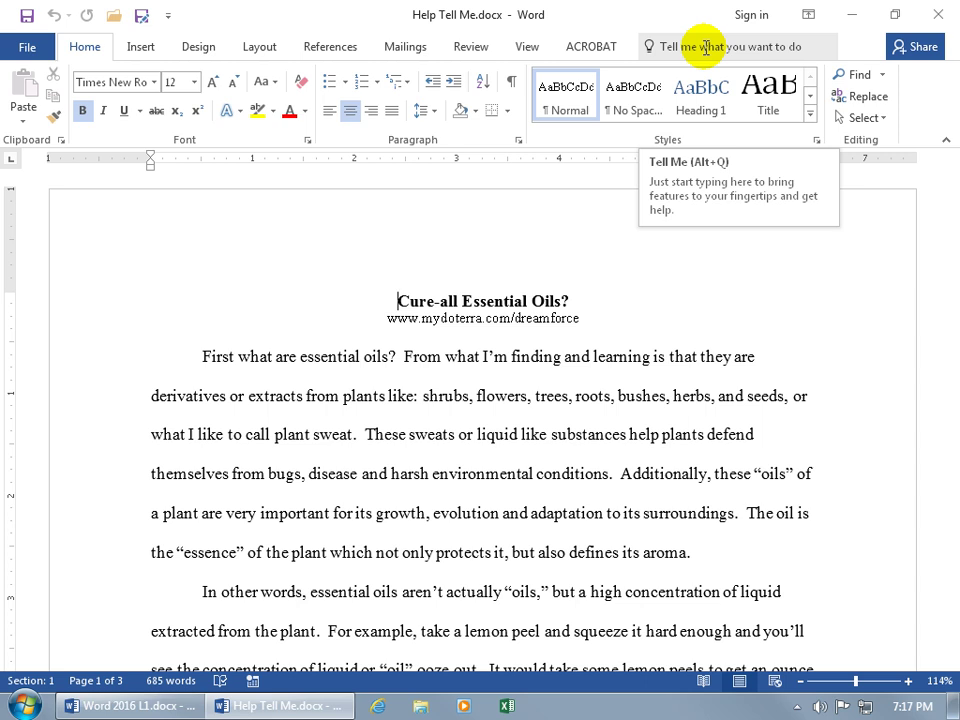
# - Search Tell Me for "comments" and view the shortcut options offered for the Insert Comment command
pyautogui.click(706, 47)
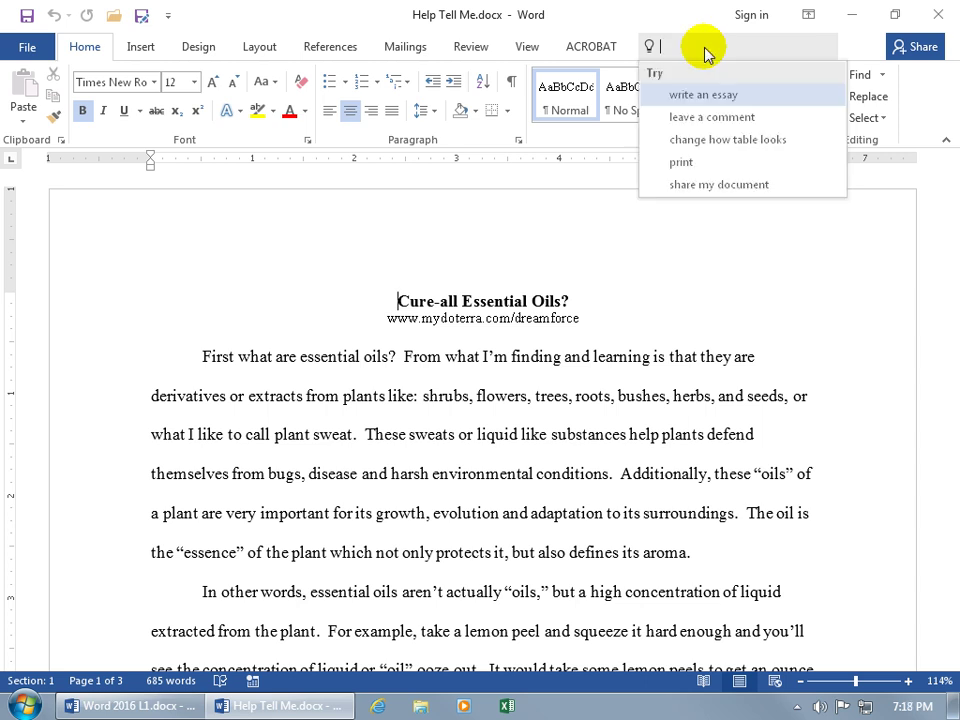
pyautogui.write('comments')
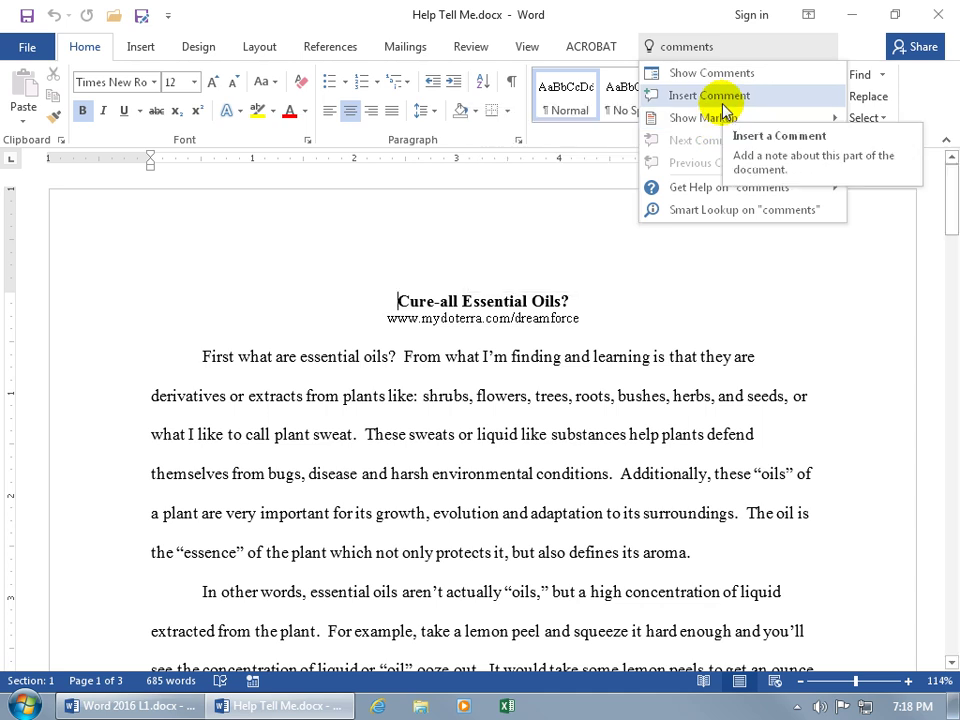
pyautogui.click(723, 97)
pyautogui.rightClick(723, 97)
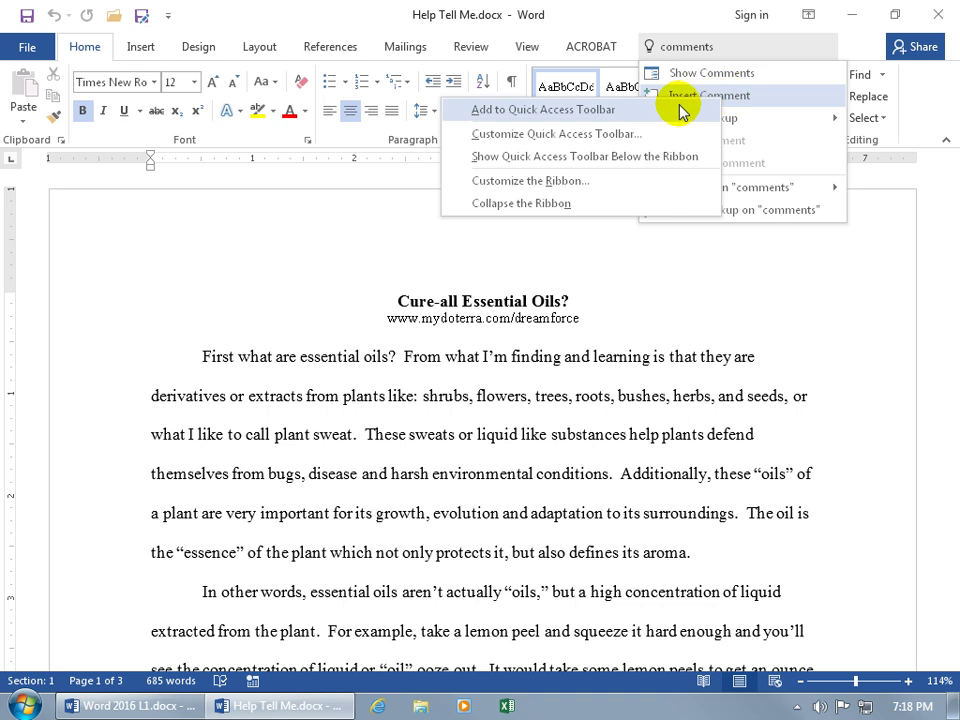
pyautogui.click(735, 143)
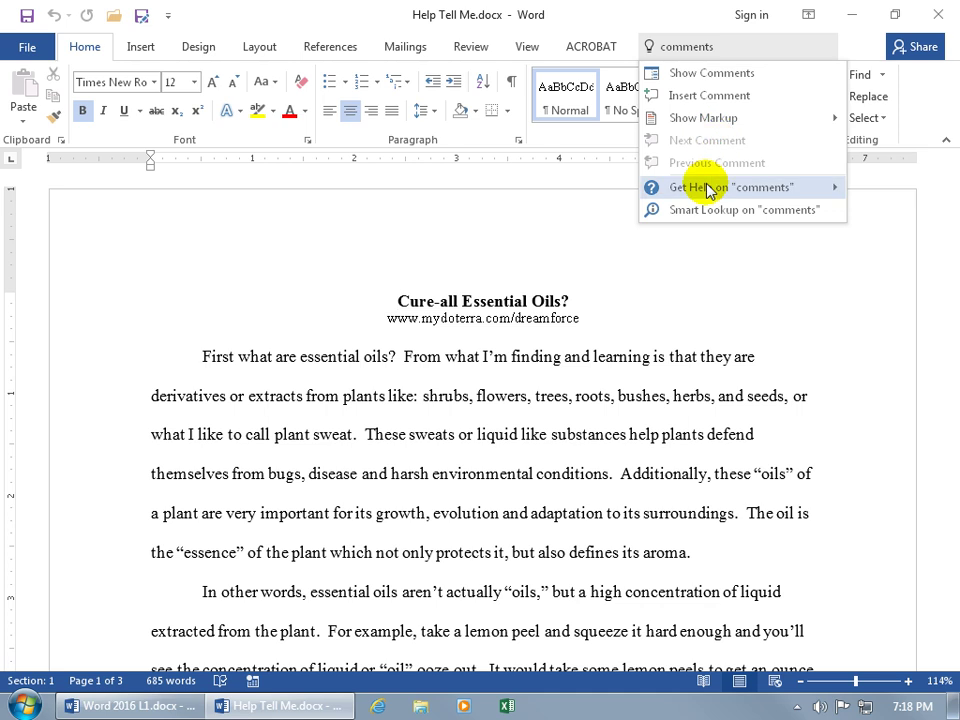
# - Open the "Insert or delete a comment" help article for "comments" and read its "Insert a comment" instructions
pyautogui.moveTo(710, 190)
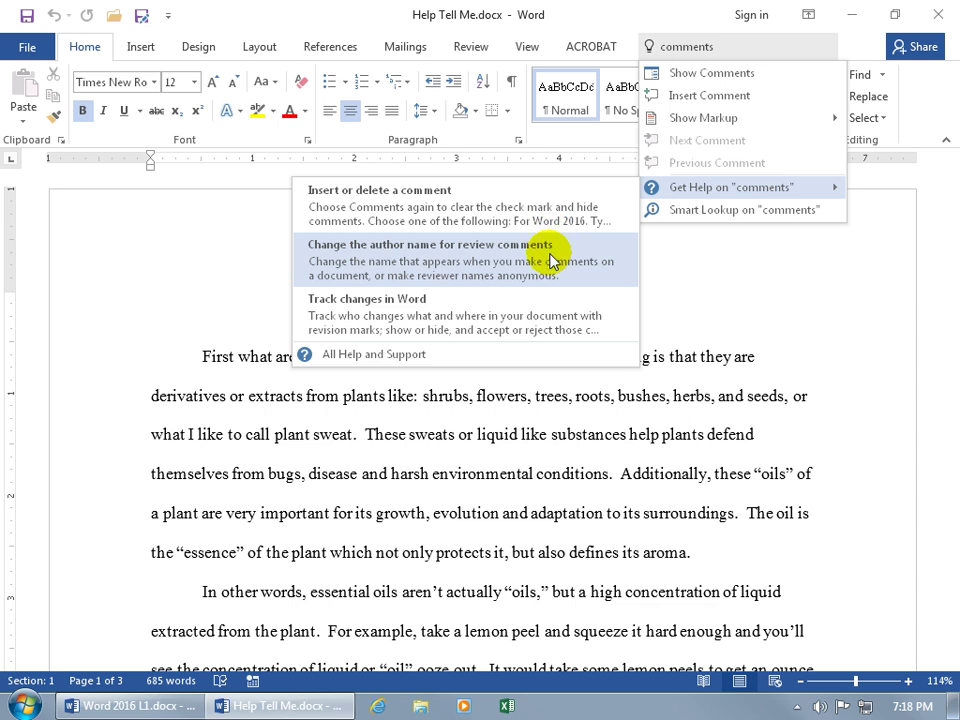
pyautogui.click(525, 200)
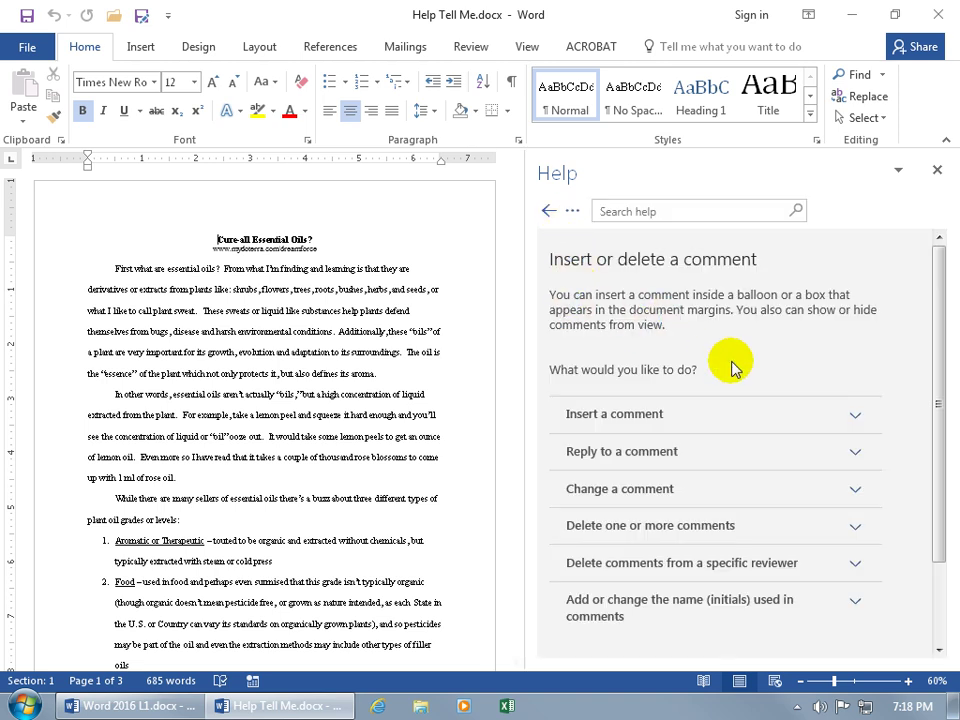
pyautogui.click(692, 418)
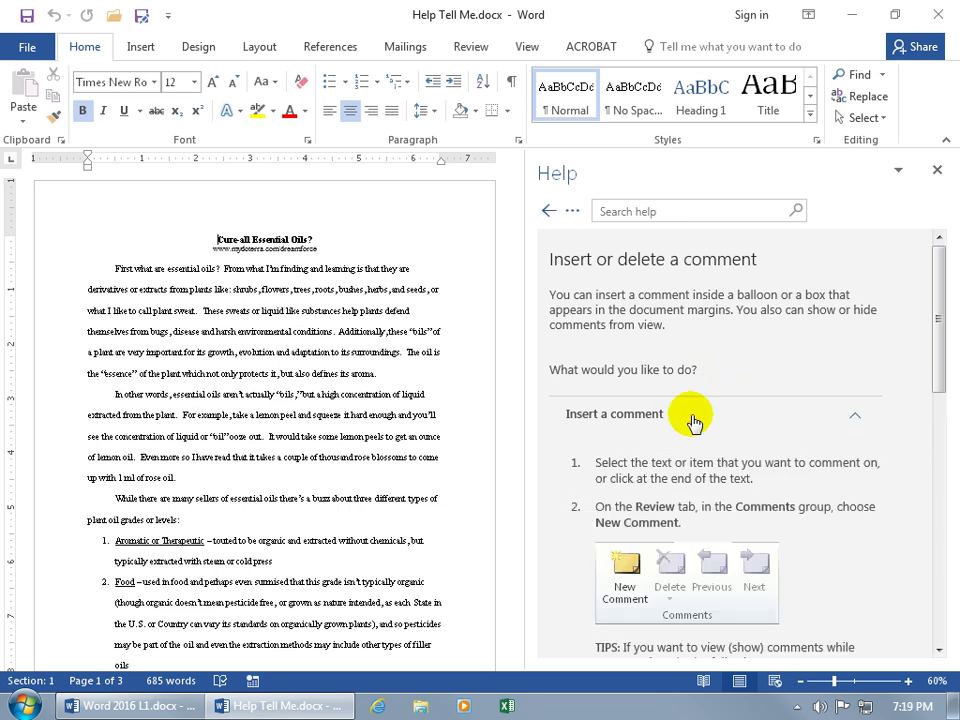
pyautogui.scroll(-2, 760, 465)
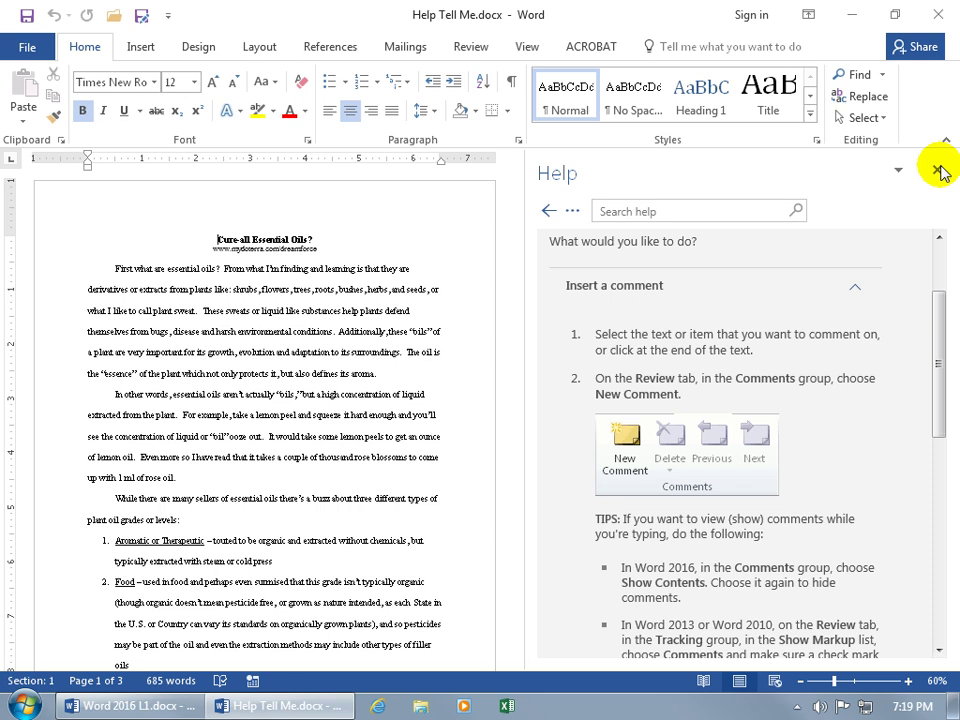
# - Go from the comment article to the Help home page with the top help topics
pyautogui.click(696, 211)
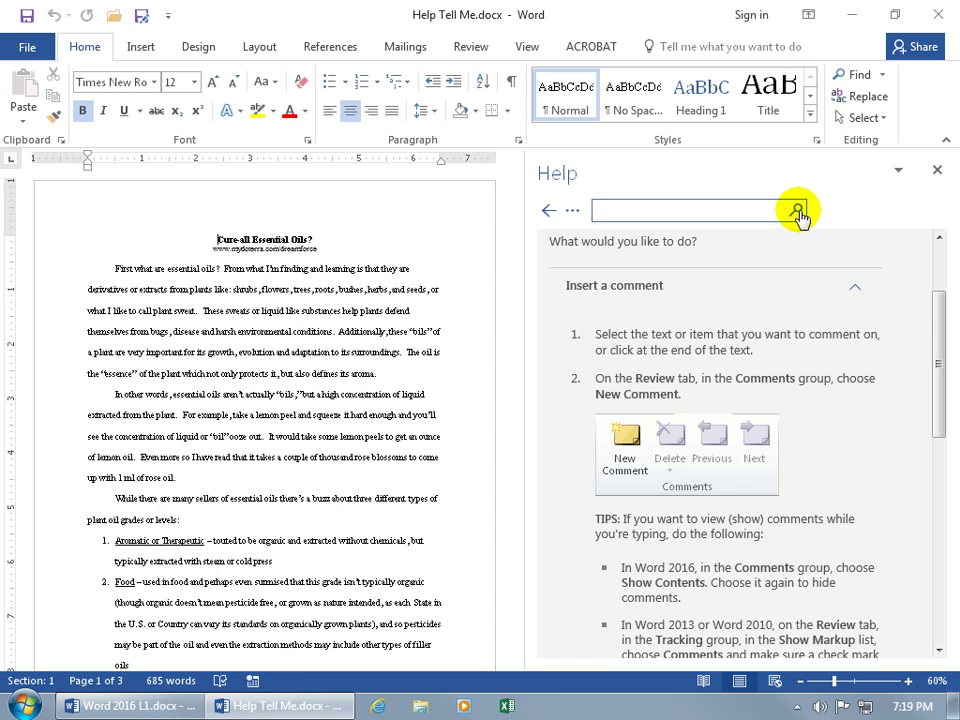
pyautogui.click(573, 212)
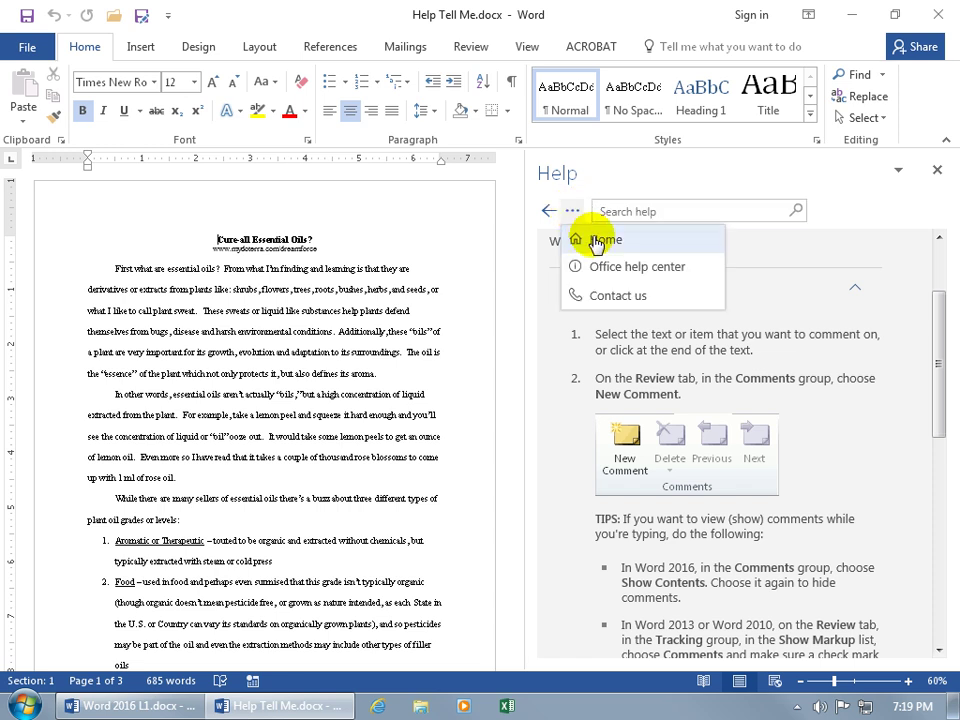
pyautogui.click(598, 242)
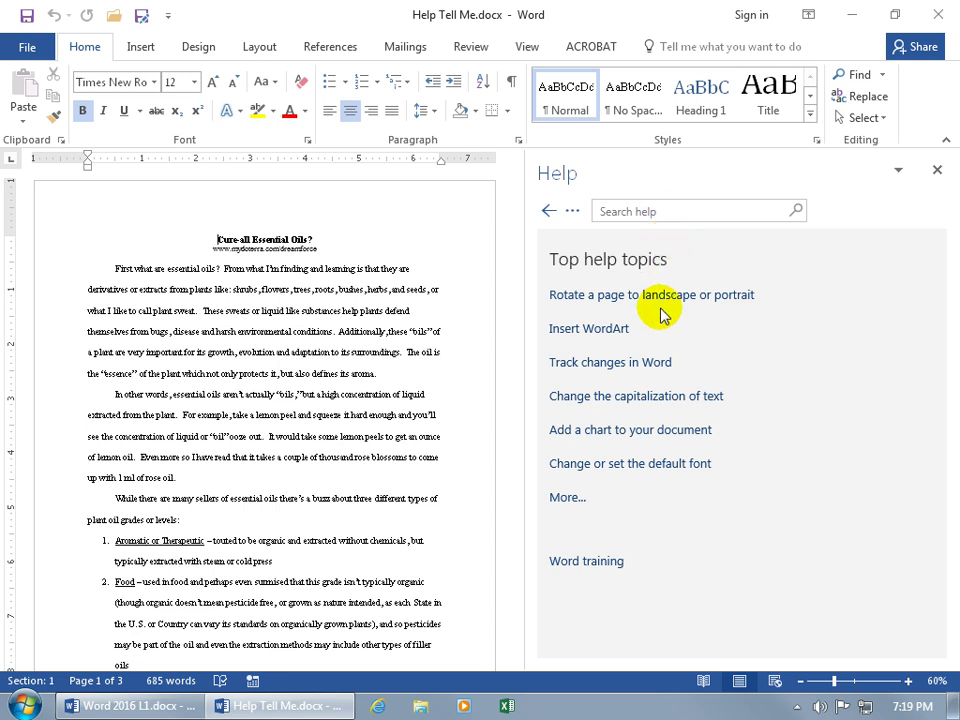
# - Open the online Office help center from Help, look through the Word help topics, and close the browser
pyautogui.click(572, 211)
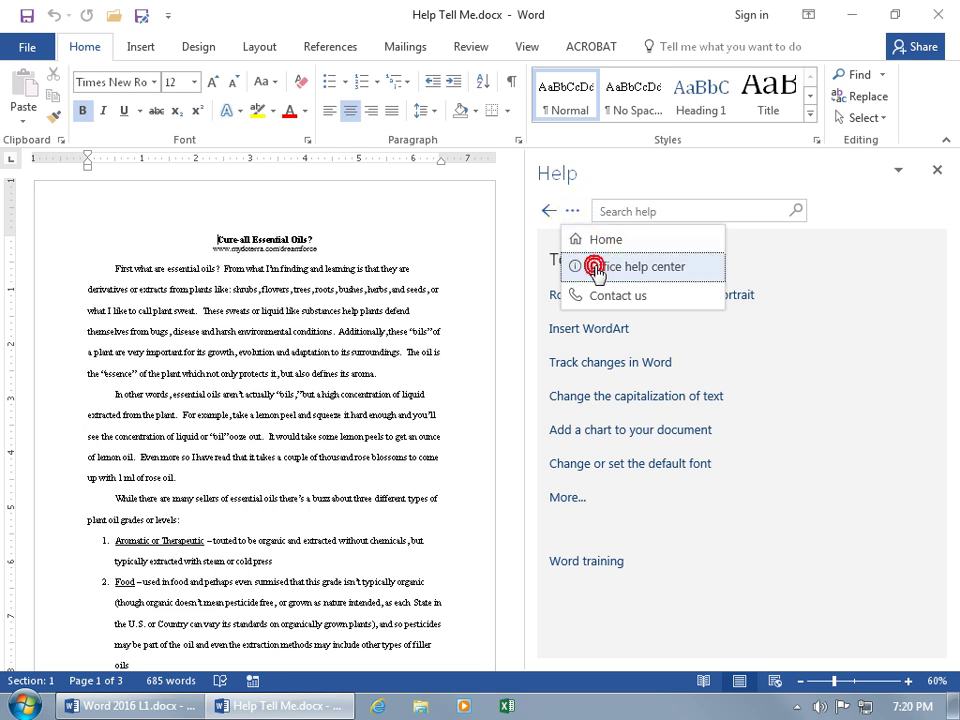
pyautogui.click(597, 272)
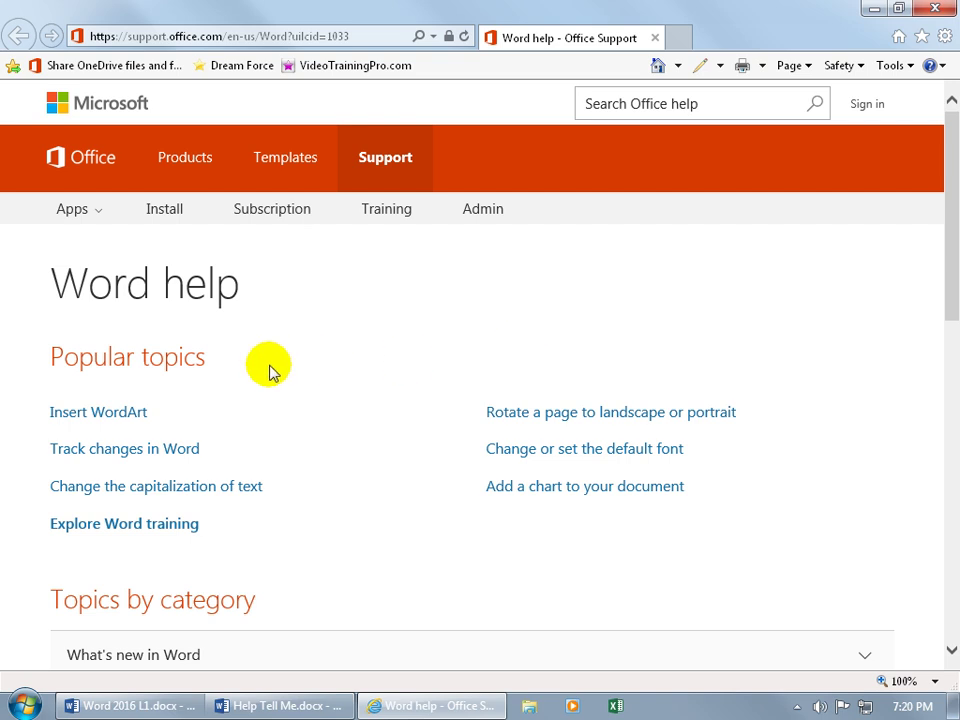
pyautogui.scroll(-2, 289, 395)
pyautogui.scroll(1, 289, 395)
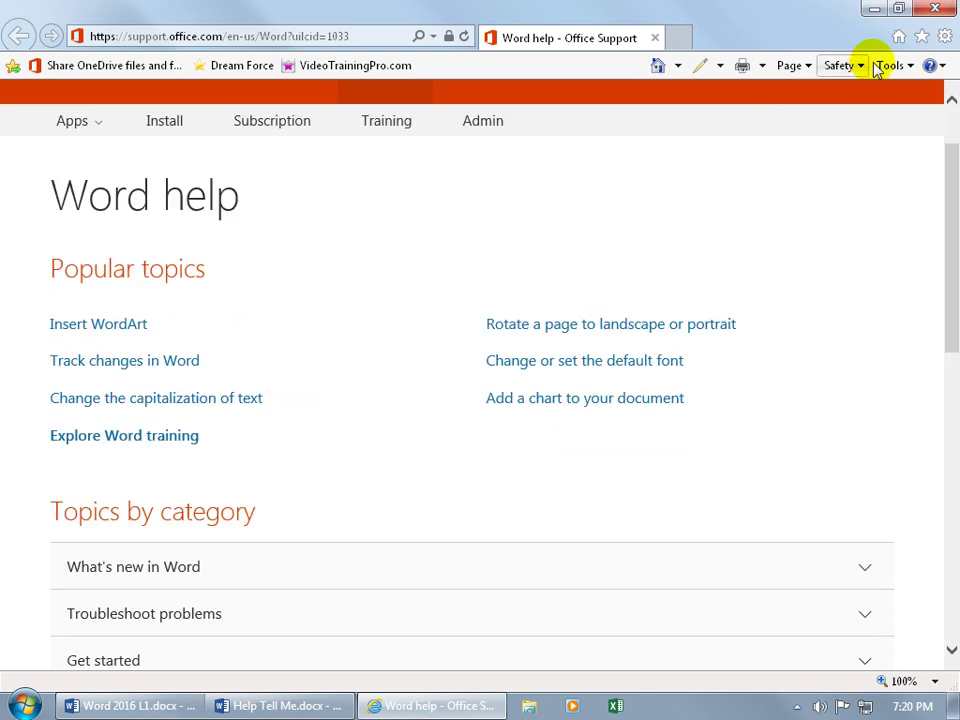
pyautogui.click(935, 9)
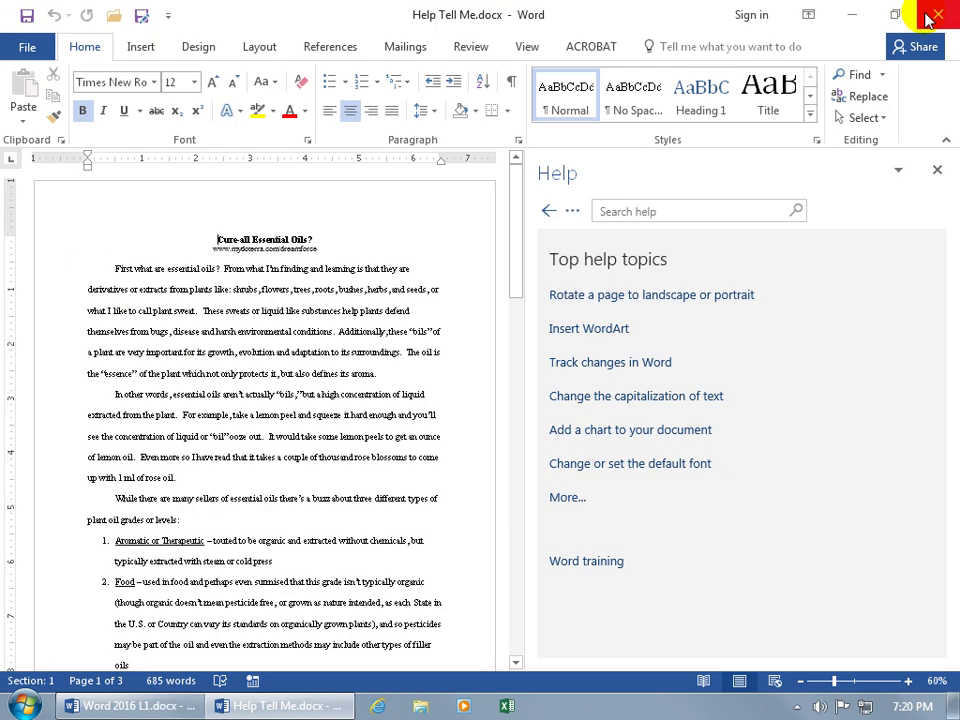
# - Submit "comments" as the issue in Help's Contact us form, view the suggested support, and close Help
pyautogui.click(573, 213)
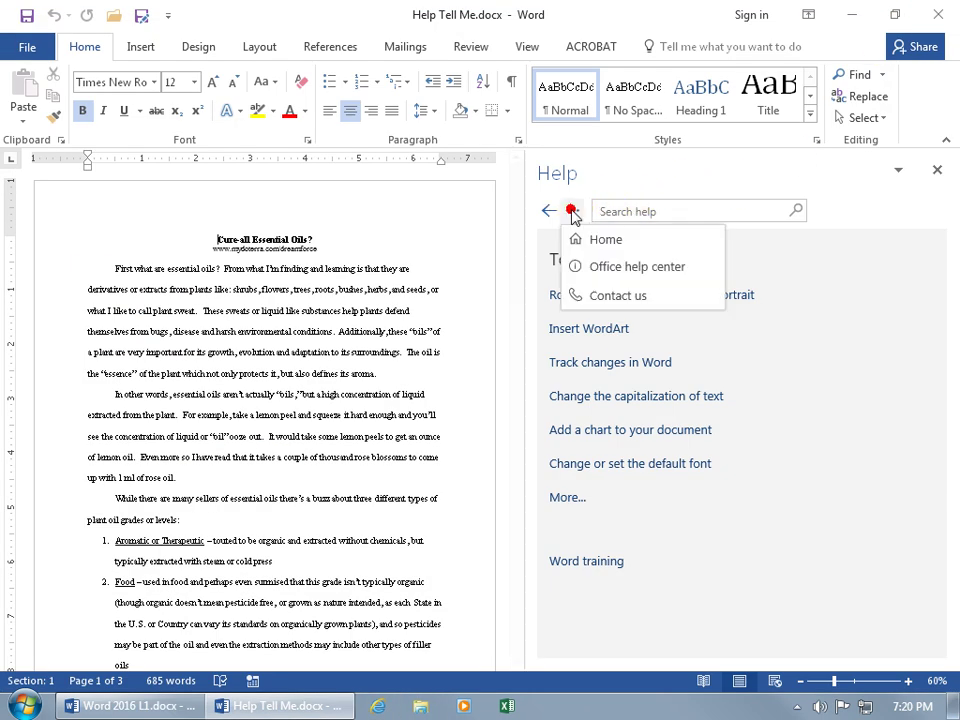
pyautogui.click(605, 297)
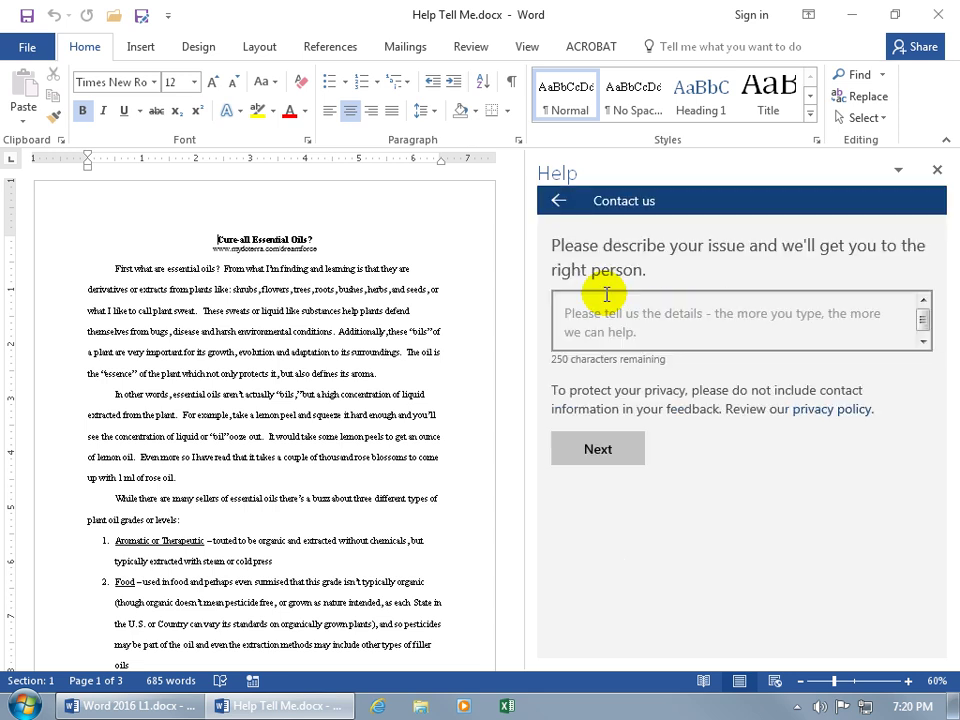
pyautogui.click(659, 318)
pyautogui.write('comments')
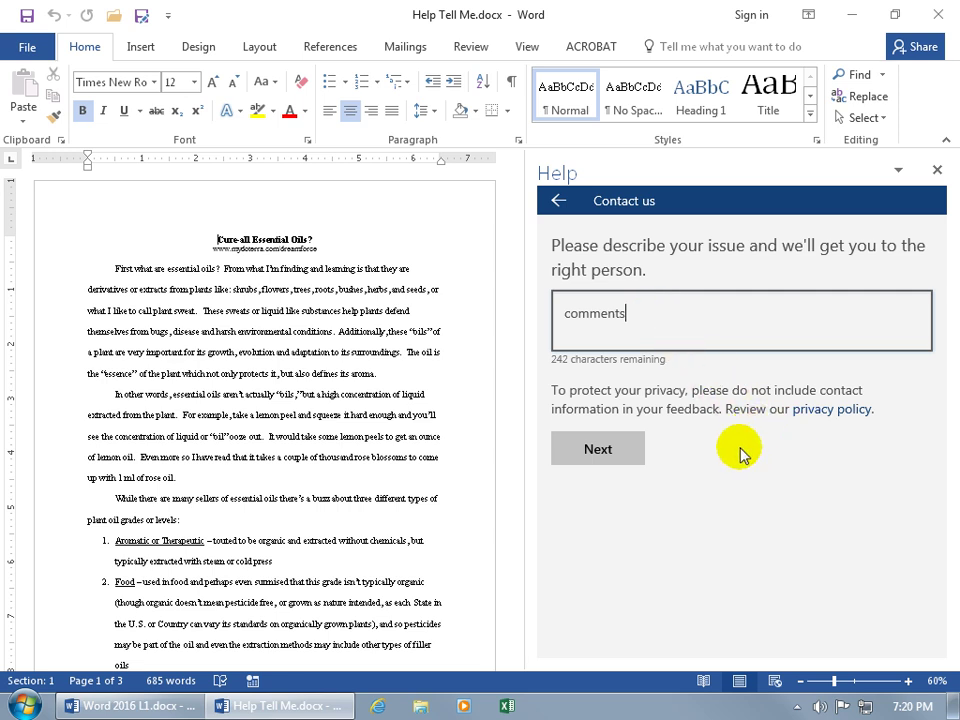
pyautogui.click(614, 454)
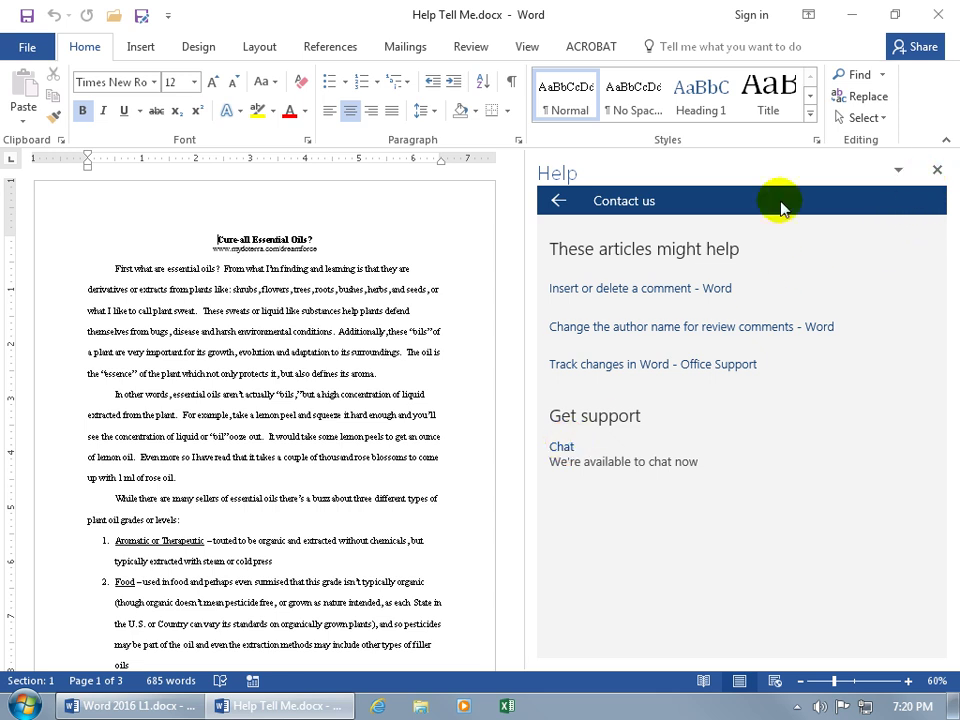
pyautogui.click(559, 202)
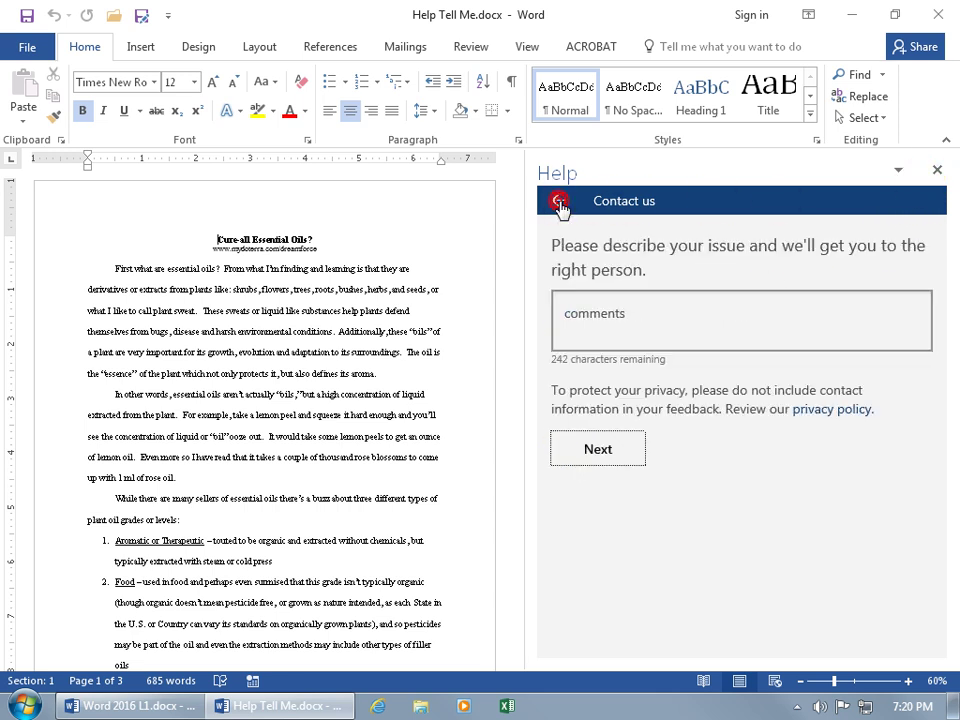
pyautogui.click(937, 172)
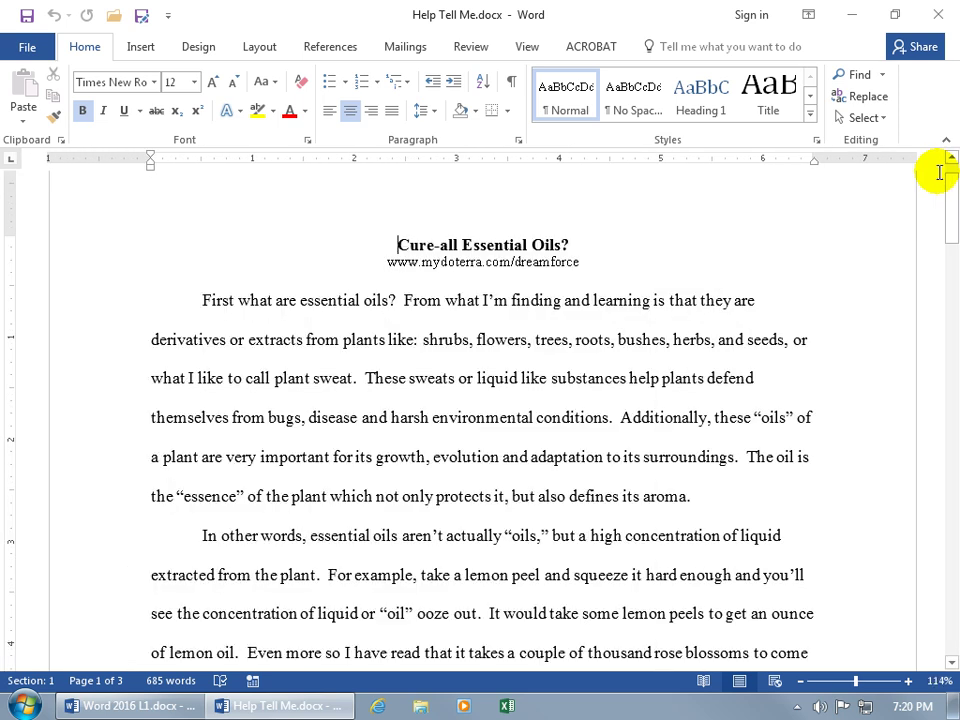
# - Search Tell Me for "printing", open All Help and Support from its help results, and close Help
pyautogui.click(695, 45)
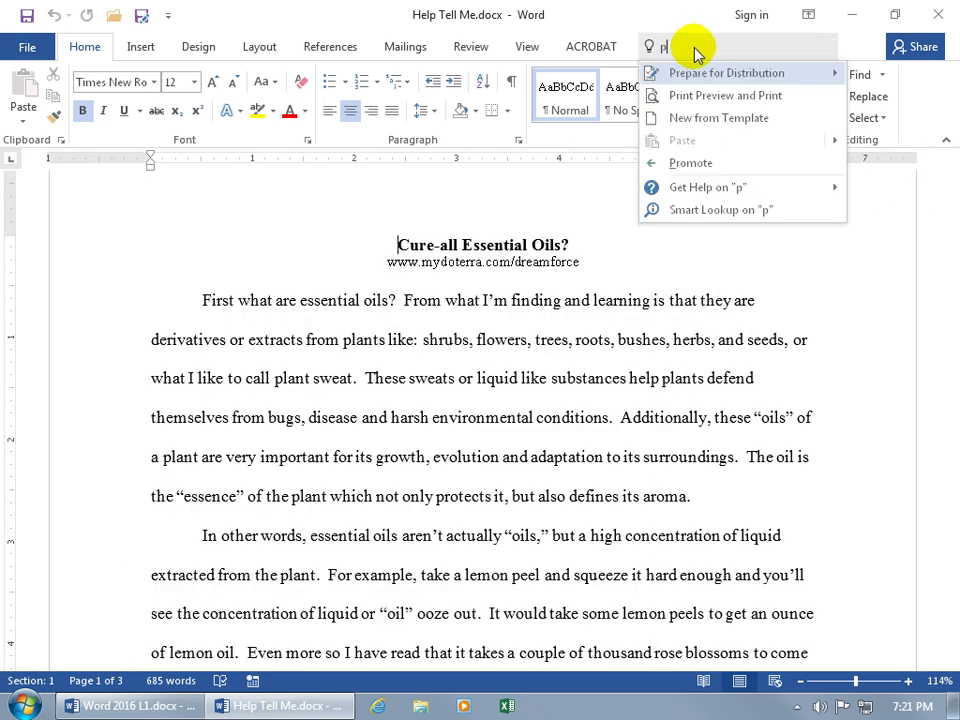
pyautogui.write('printing')
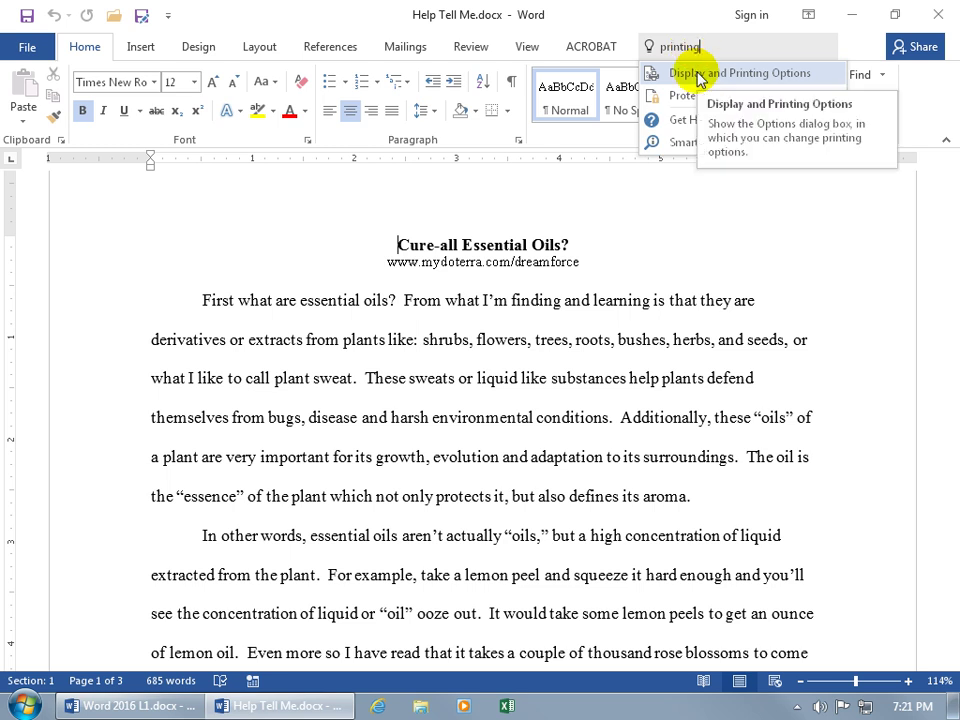
pyautogui.moveTo(690, 124)
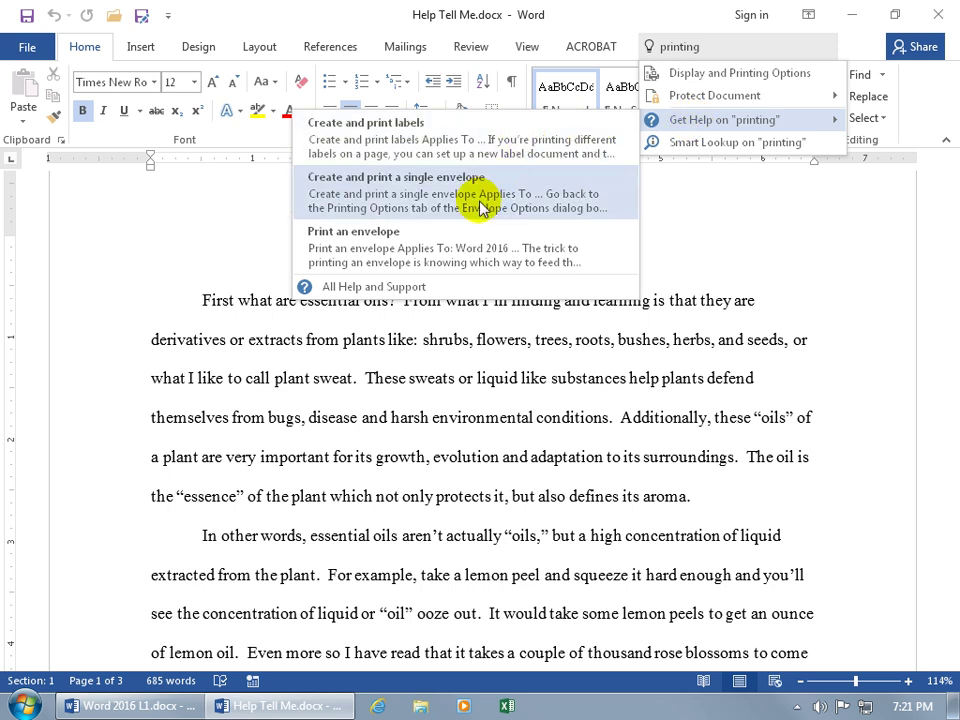
pyautogui.click(426, 288)
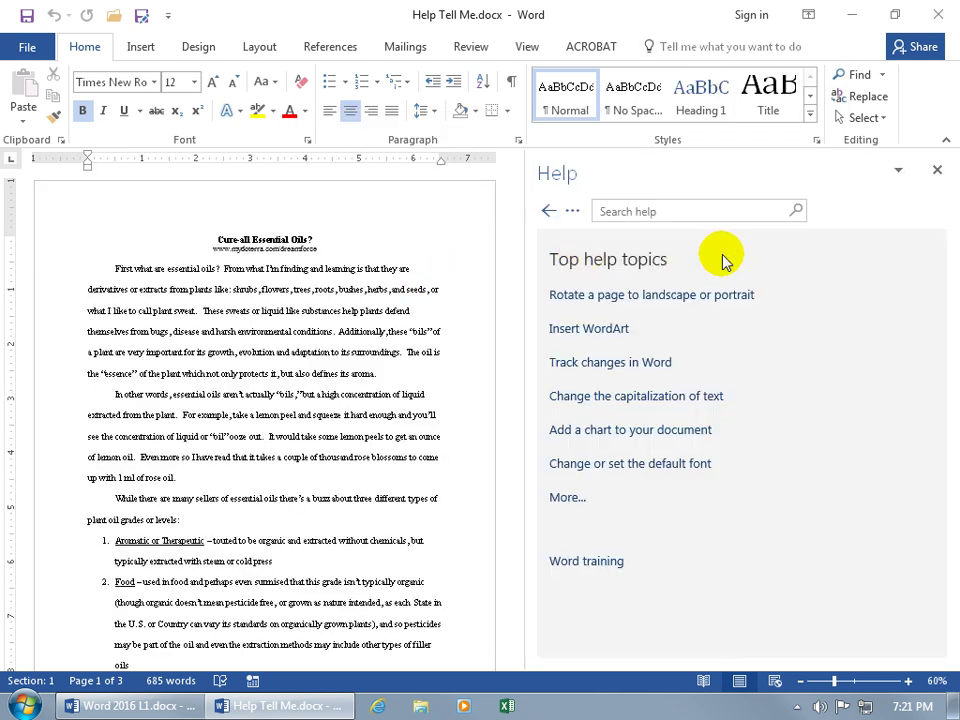
pyautogui.click(937, 170)
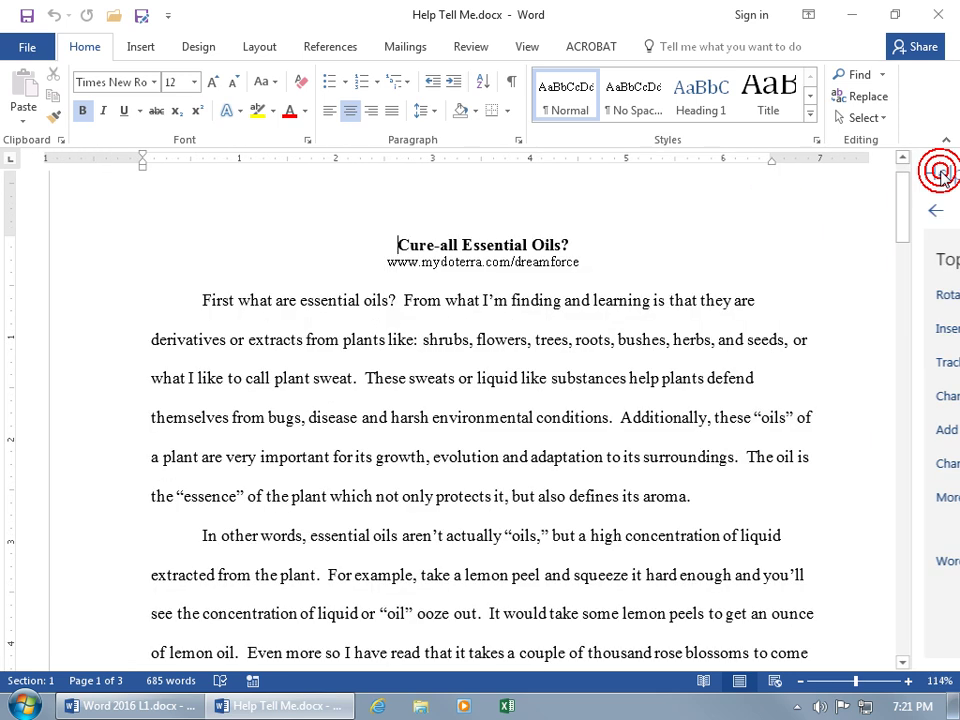
# - Run a Smart Lookup on "printing" and look through the Wikipedia and web search results
pyautogui.click(758, 45)
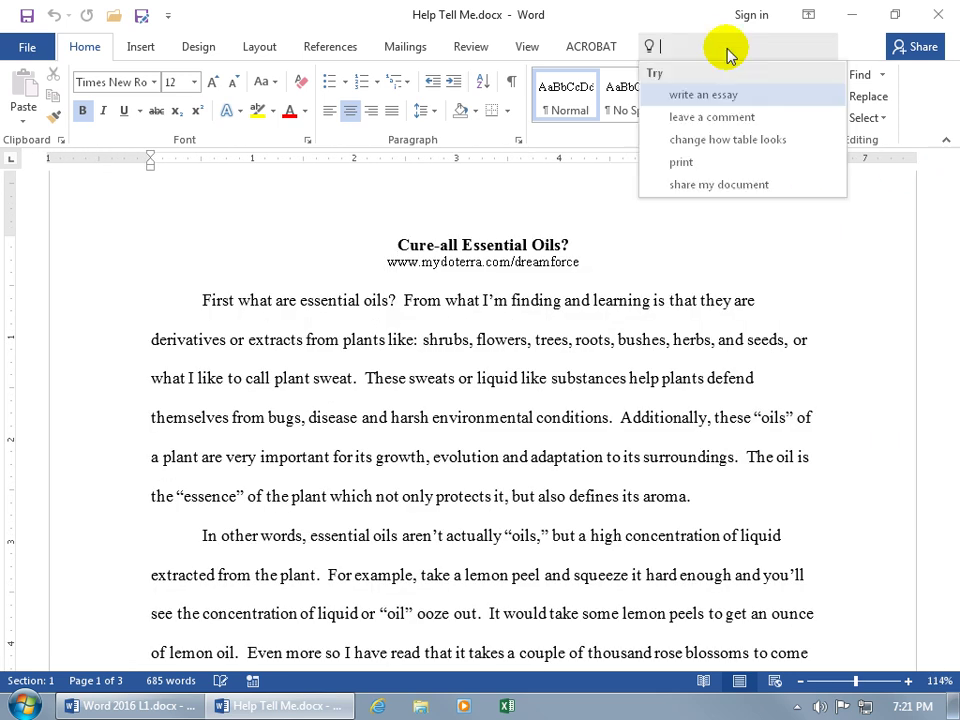
pyautogui.write('printing')
pyautogui.moveTo(715, 130)
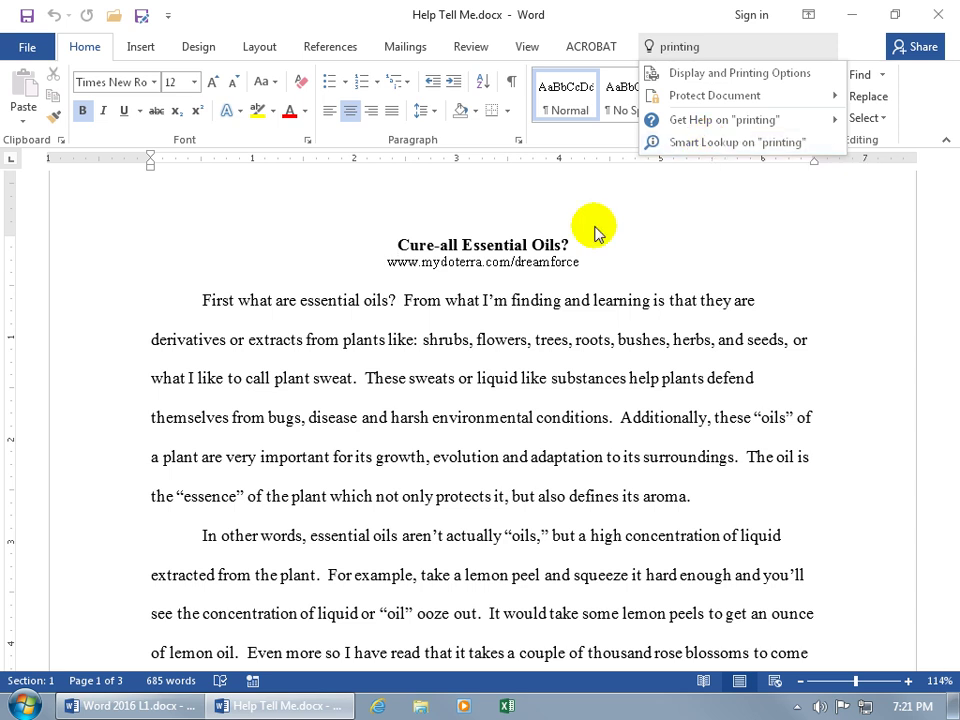
pyautogui.click(720, 144)
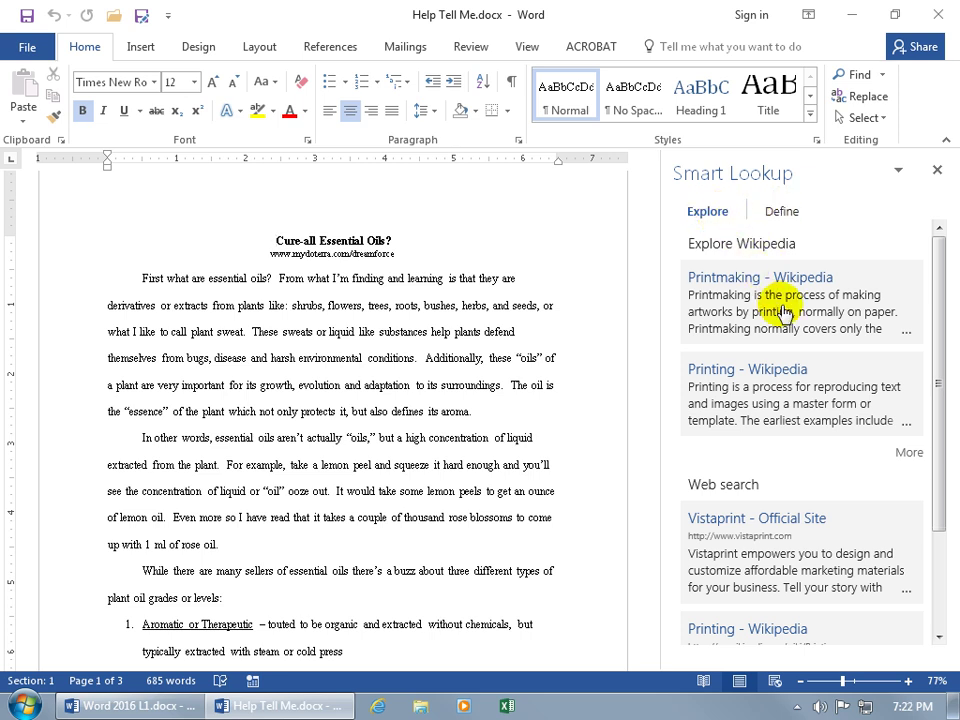
pyautogui.scroll(-1, 936, 333)
pyautogui.moveTo(936, 386); pyautogui.dragTo(938, 458)
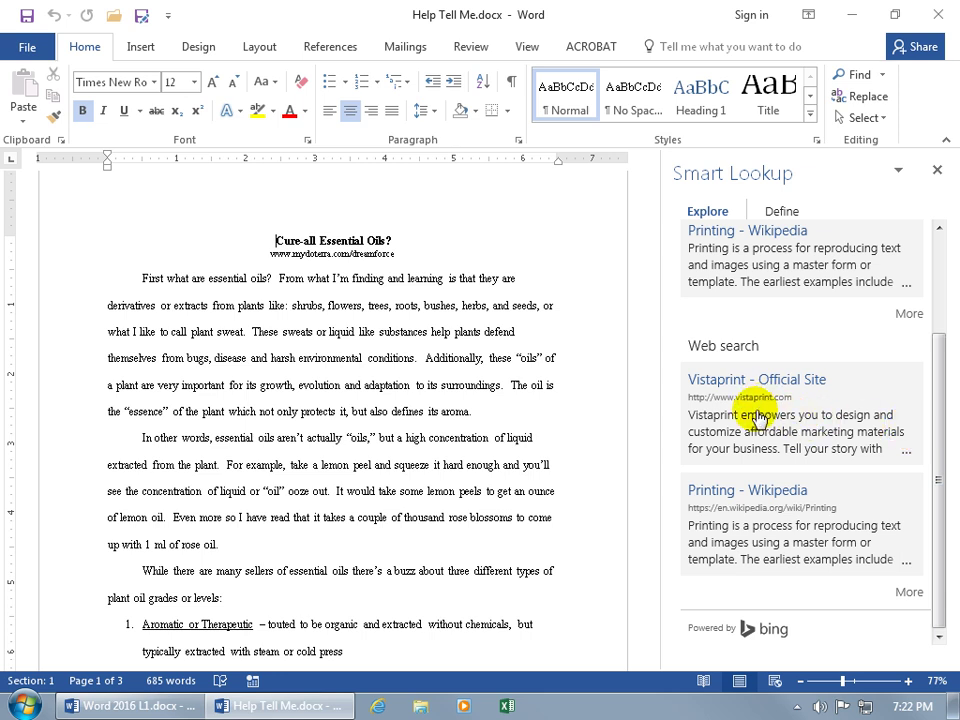
# - Expand the full list of Smart Lookup web search results, browse it, and return to the lookup overview
pyautogui.click(912, 594)
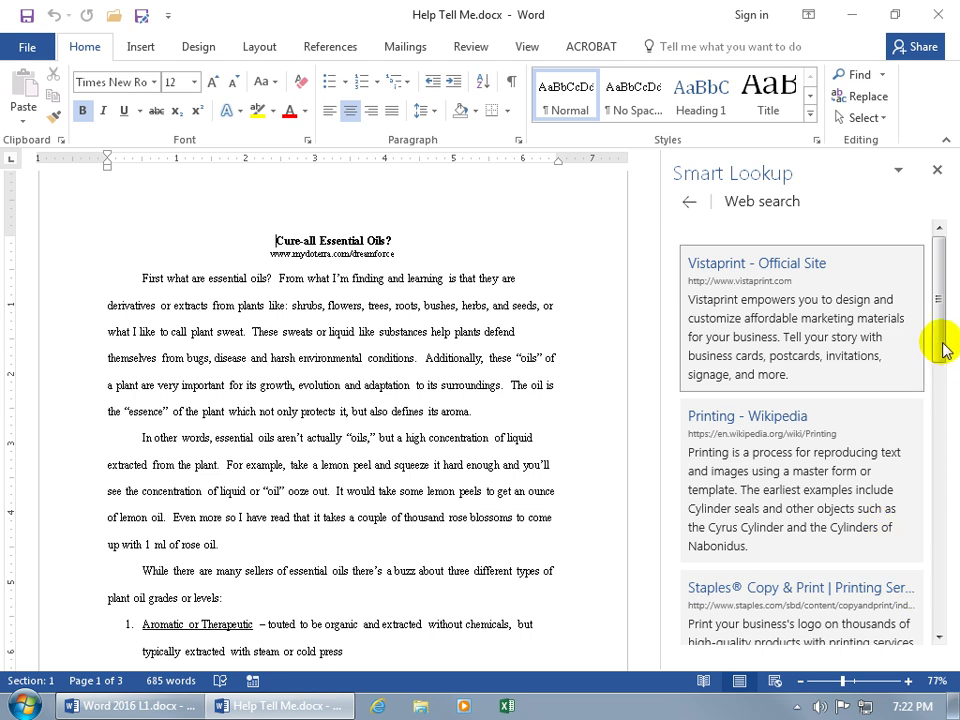
pyautogui.moveTo(945, 345); pyautogui.dragTo(939, 399)
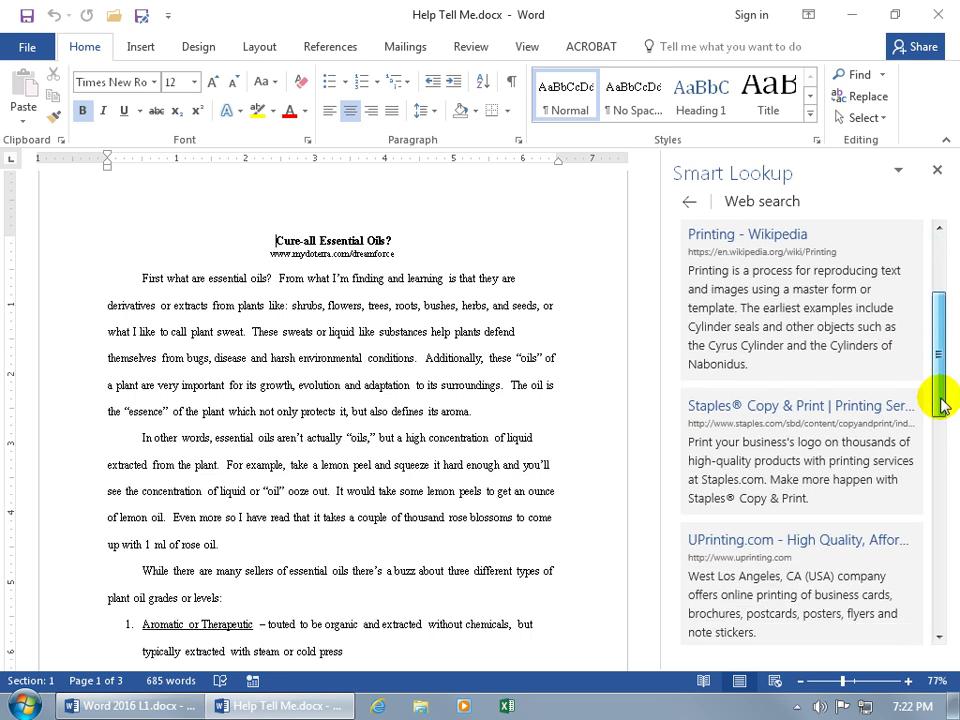
pyautogui.click(692, 204)
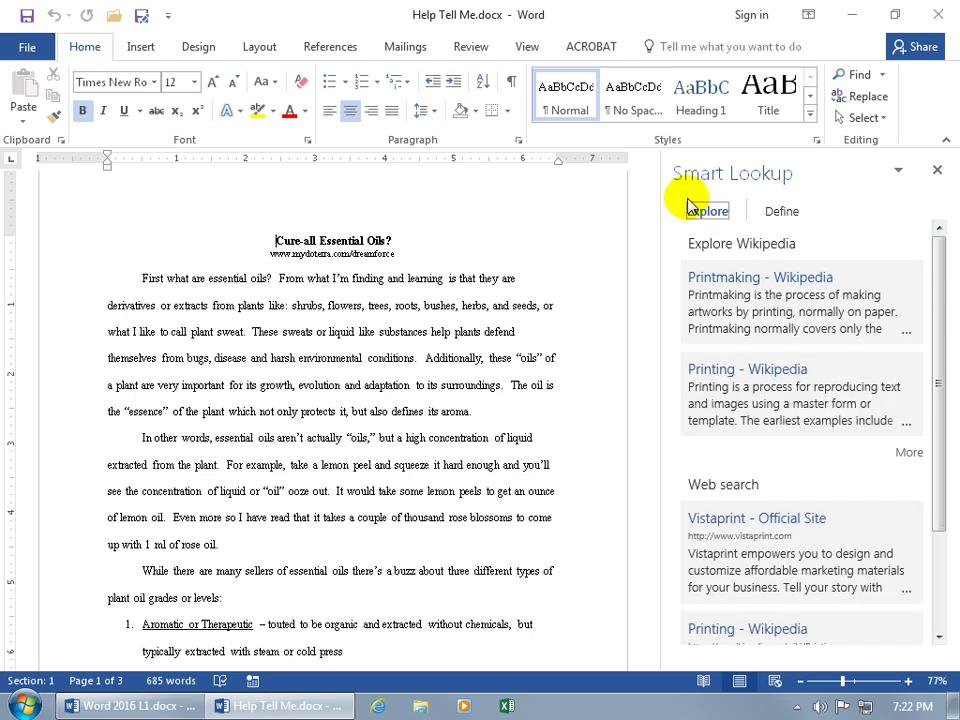
# - Show the Smart Lookup definitions of "printing" and read through the noun and verb entries
pyautogui.click(783, 212)
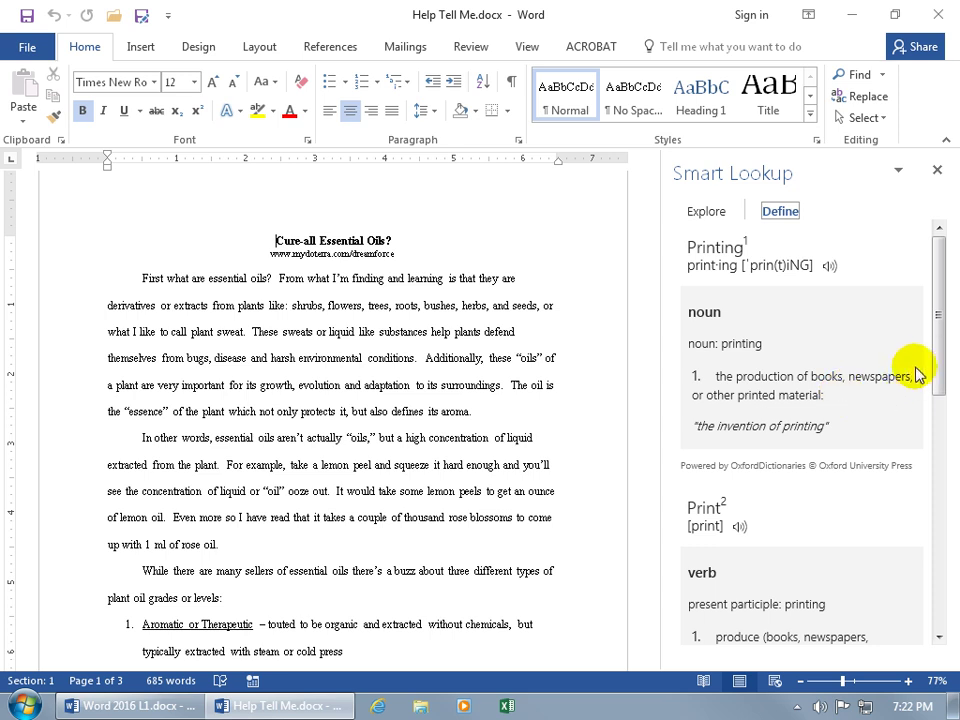
pyautogui.moveTo(935, 369); pyautogui.dragTo(934, 428)
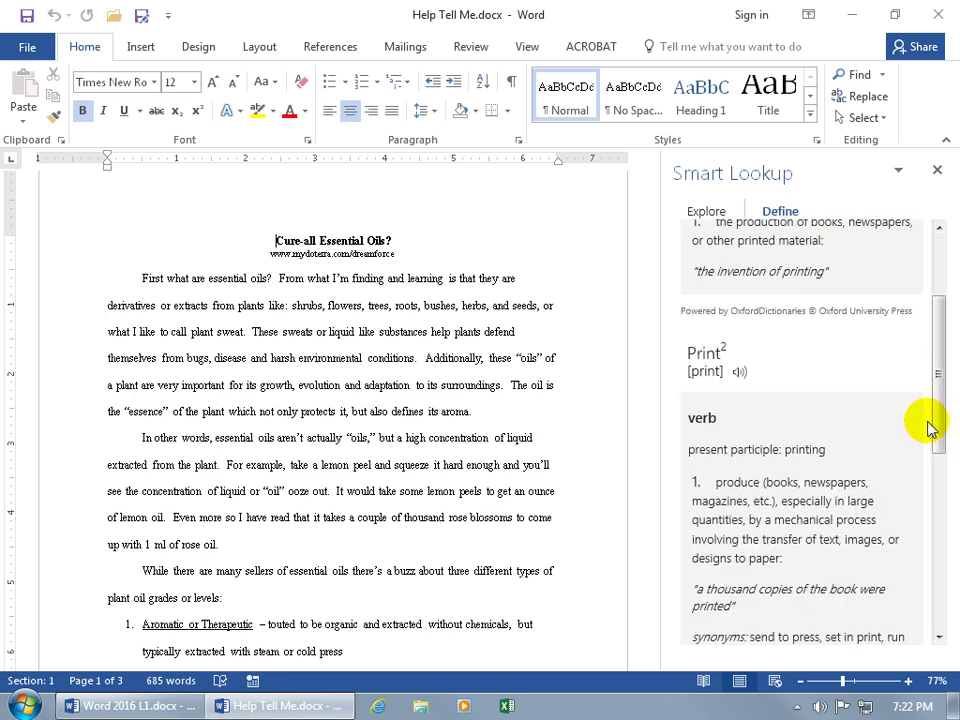
# - Play the pronunciation of the verb entry "Print" and close Smart Lookup
pyautogui.click(741, 374)
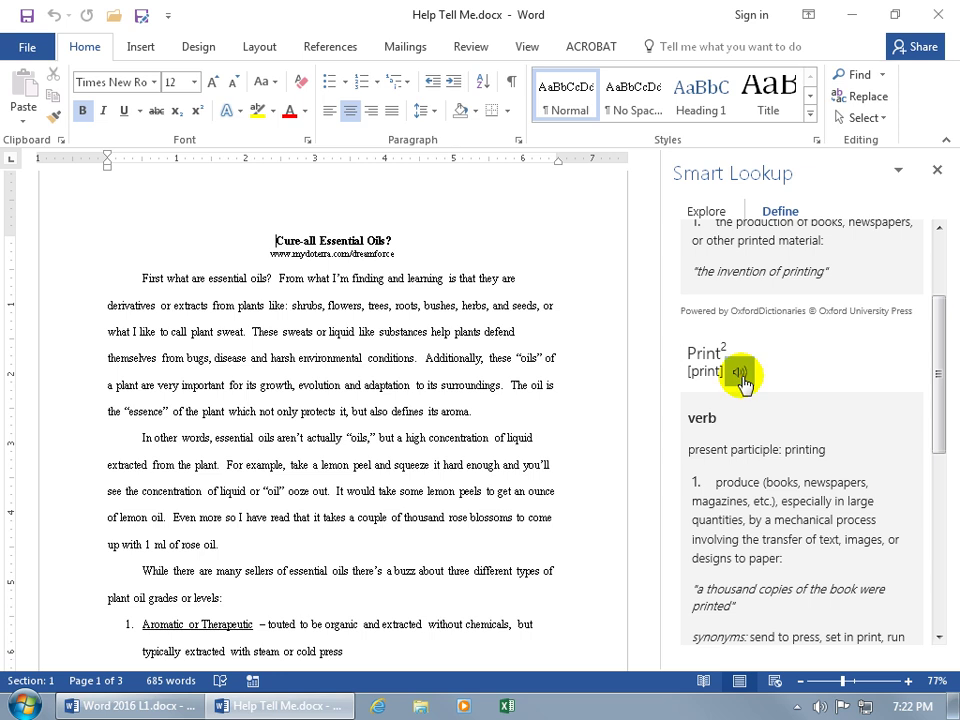
pyautogui.click(938, 171)
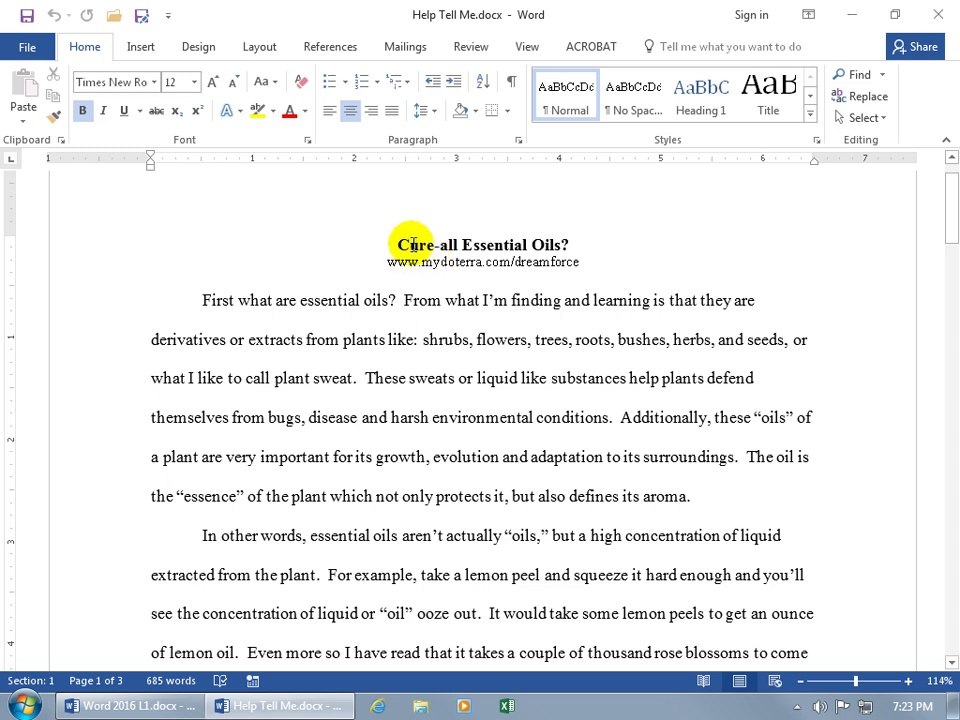
# - Run a Smart Lookup on "Cure-all" in the document title, show its definition, and close the lookup
pyautogui.click(332, 47)
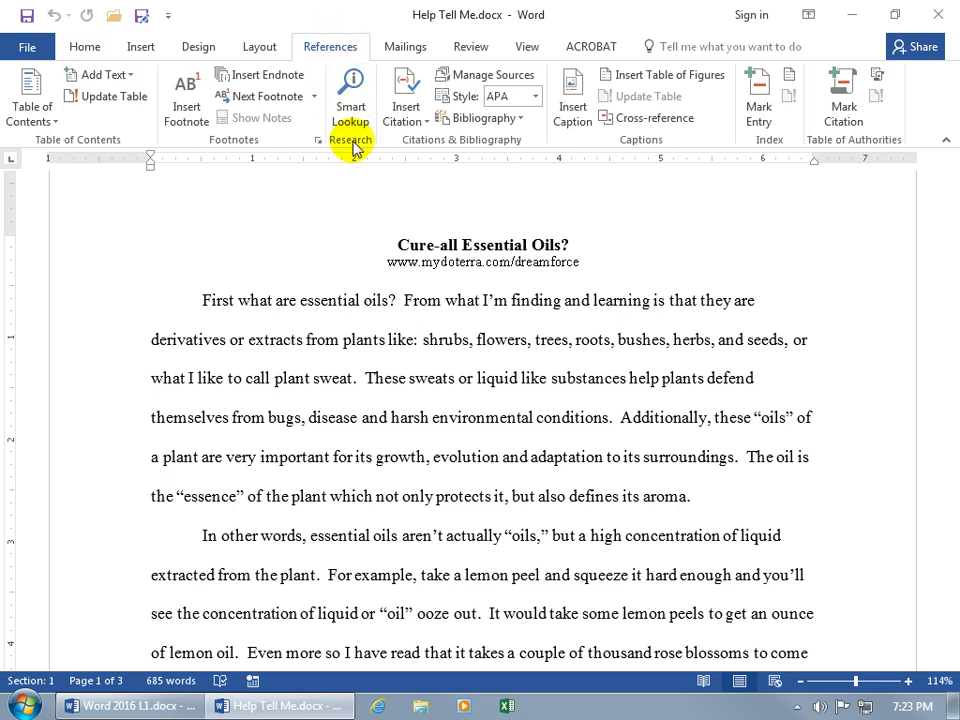
pyautogui.click(352, 108)
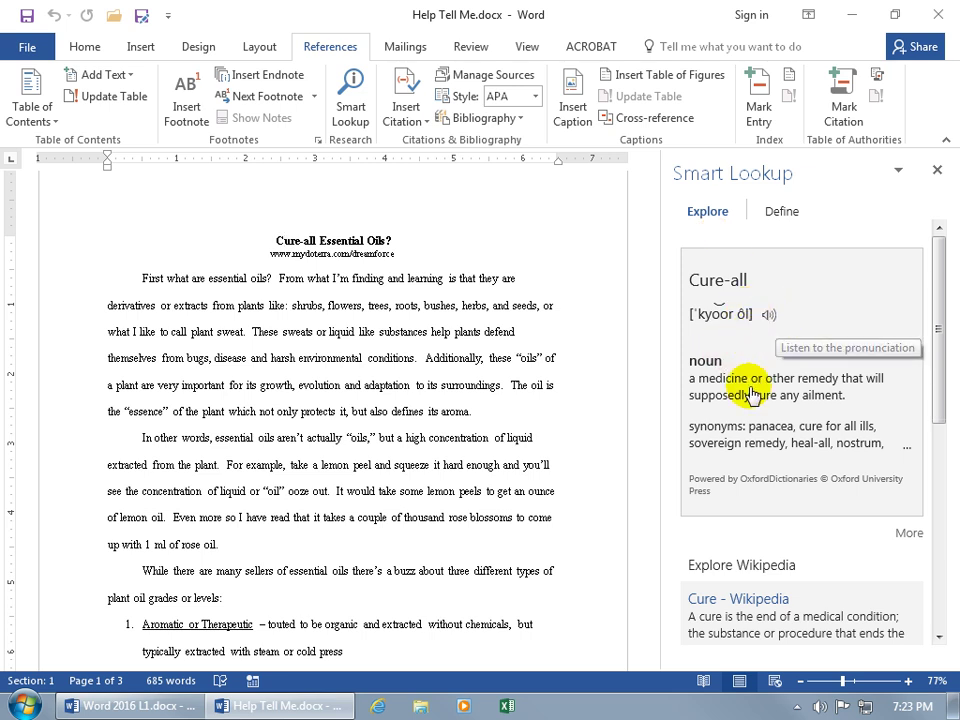
pyautogui.click(781, 210)
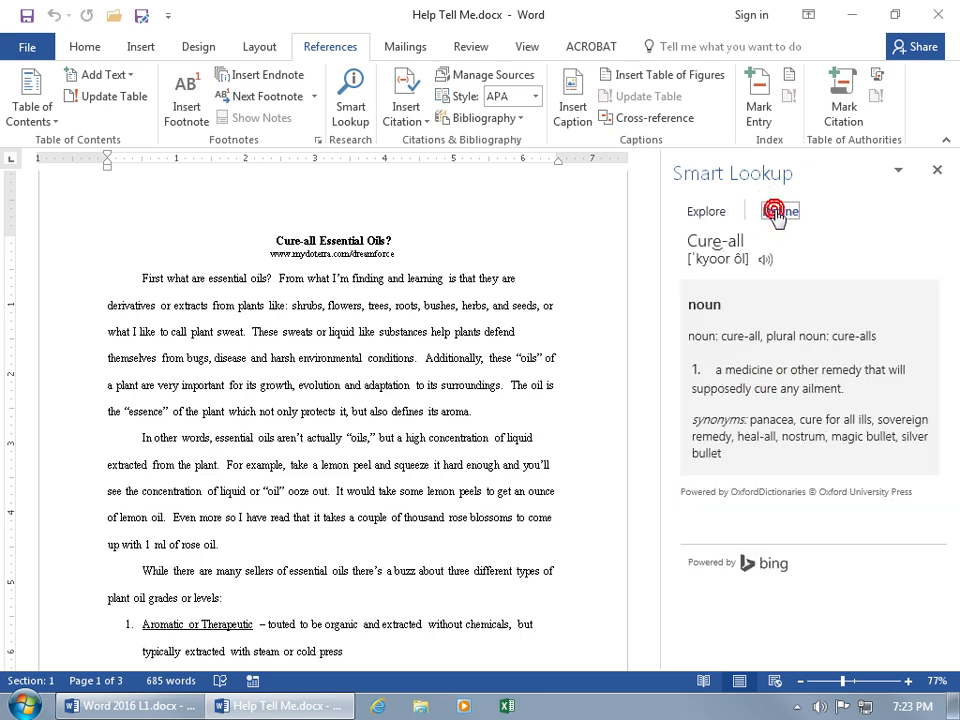
pyautogui.click(937, 170)
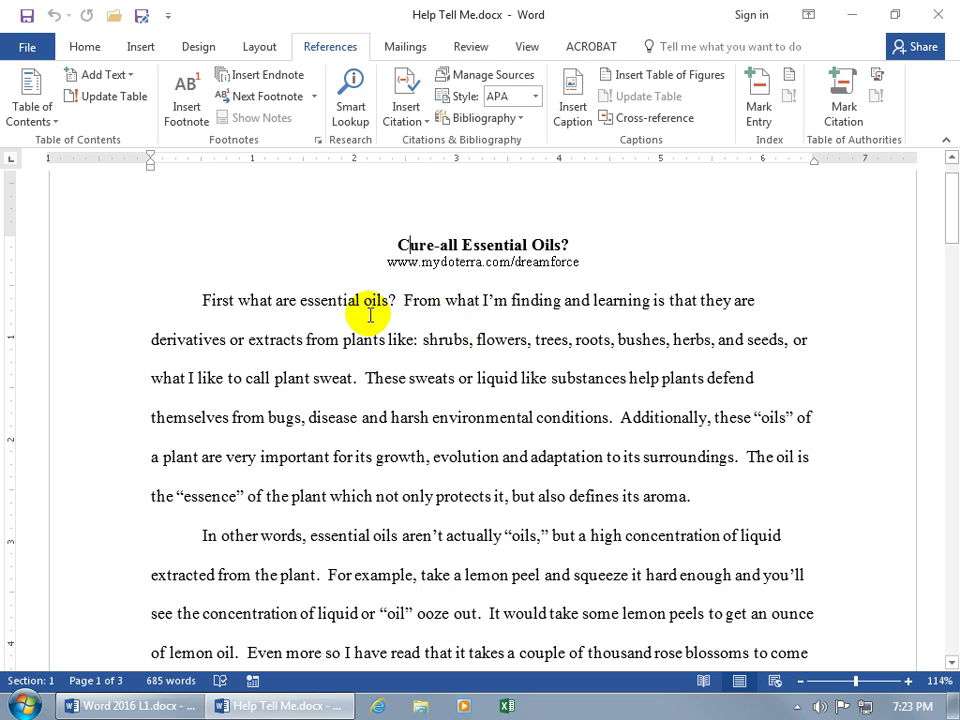
# - Run a Smart Lookup on the word "extracts" in the first paragraph, show its definitions, and close the lookup
pyautogui.rightClick(269, 341)
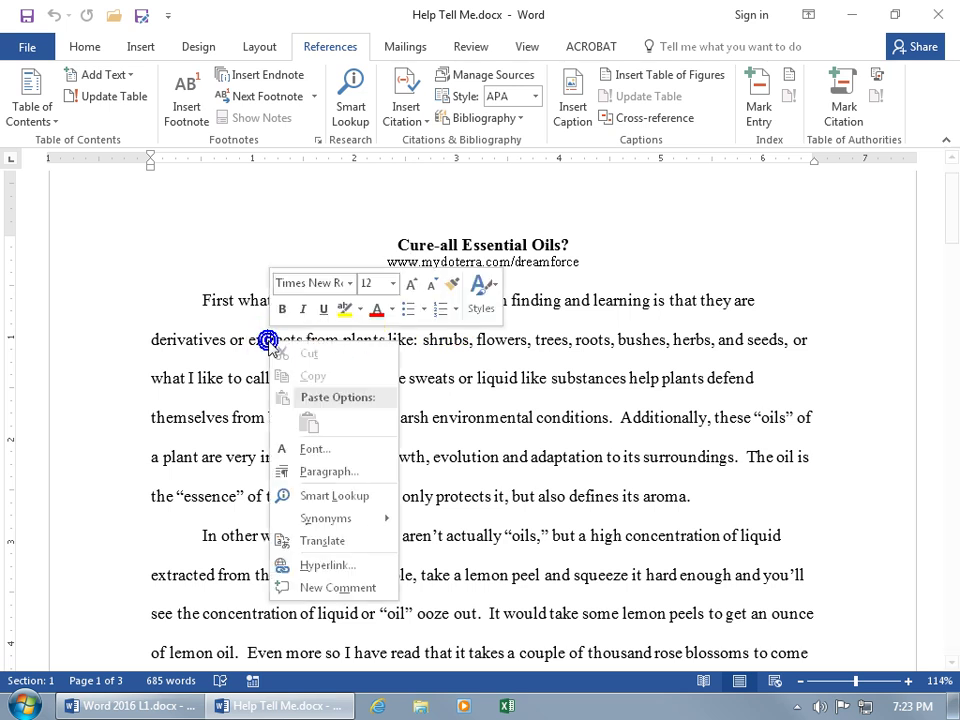
pyautogui.click(322, 496)
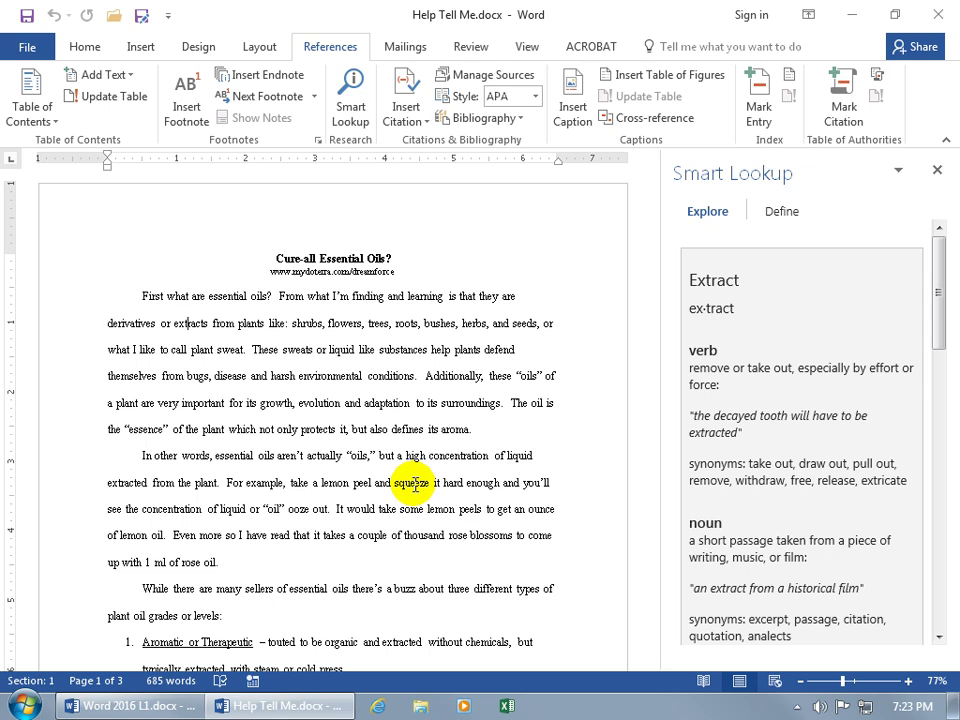
pyautogui.click(779, 212)
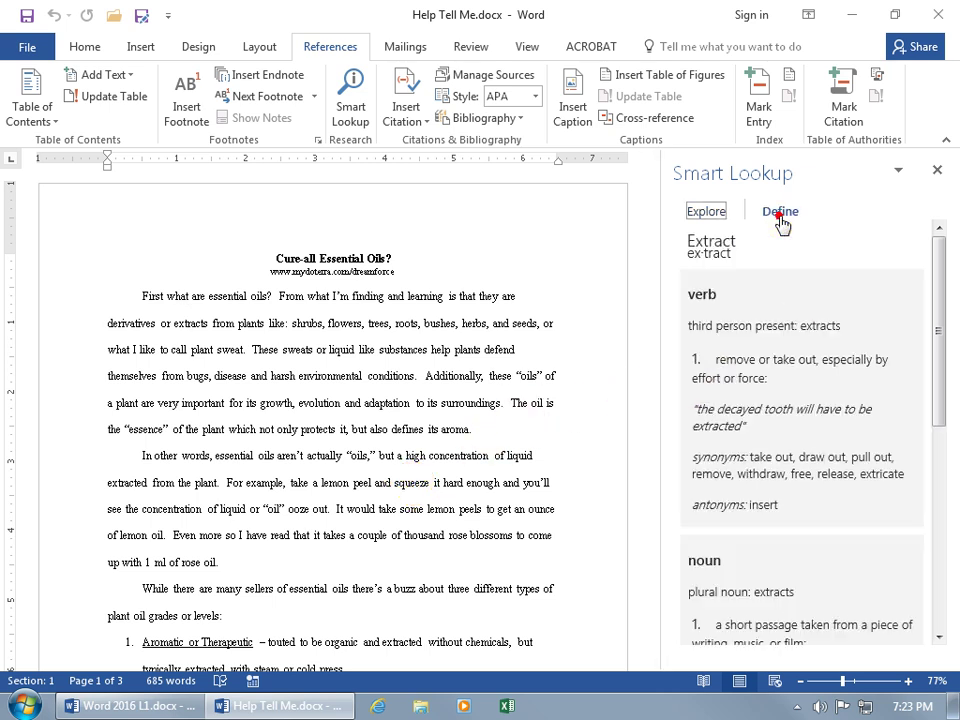
pyautogui.click(937, 170)
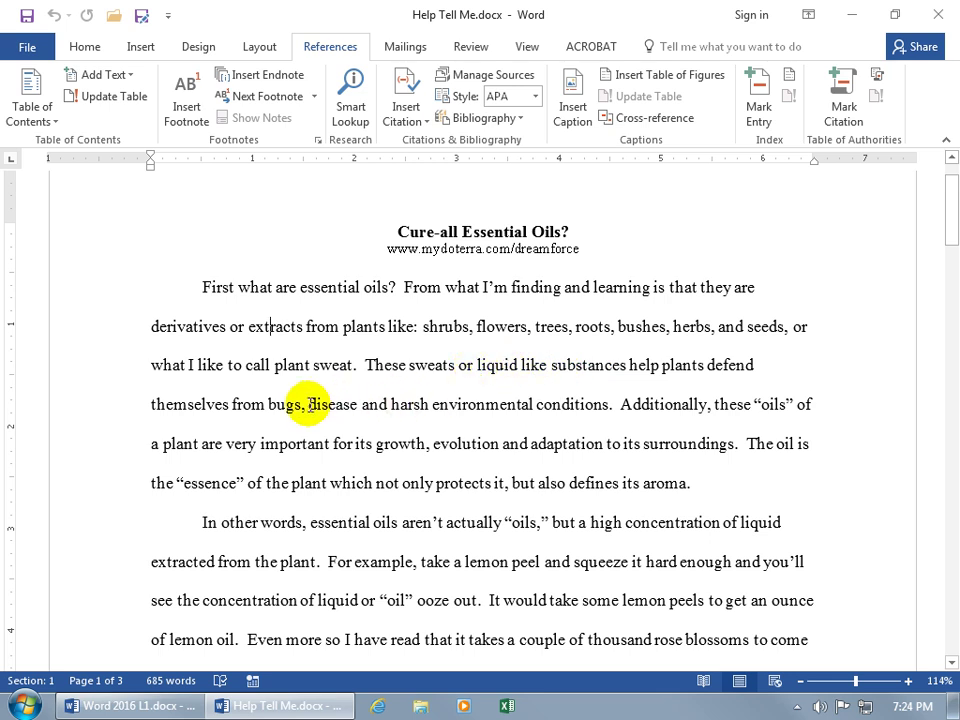
# - Run a Smart Lookup on the phrase "disease and harsh environmental conditions" in the first paragraph and show its definitions
pyautogui.moveTo(309, 404); pyautogui.dragTo(590, 406)
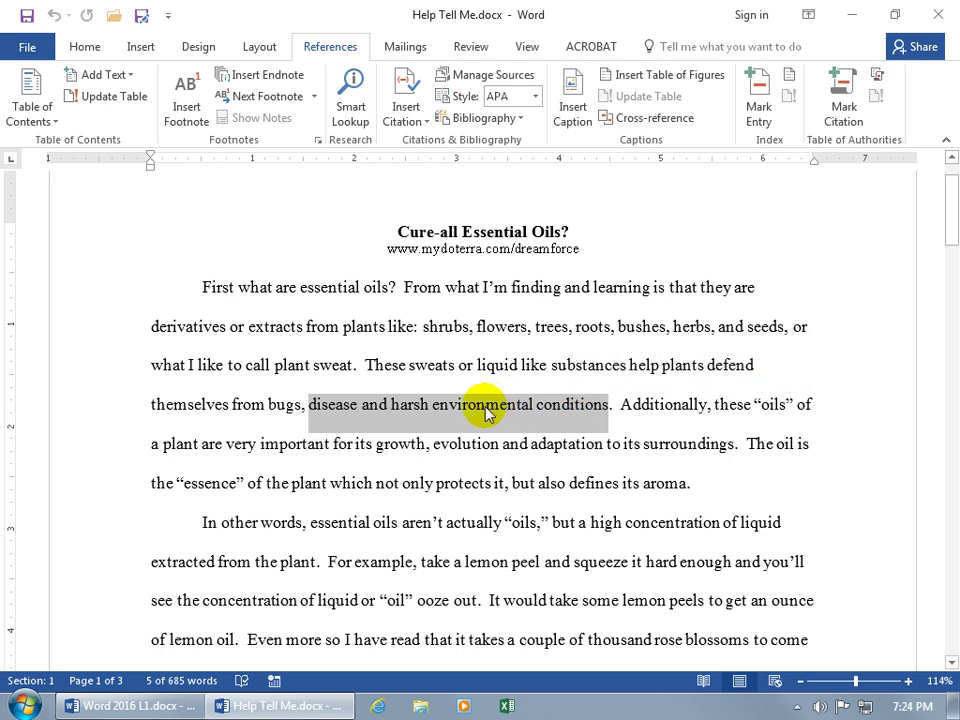
pyautogui.rightClick(488, 413)
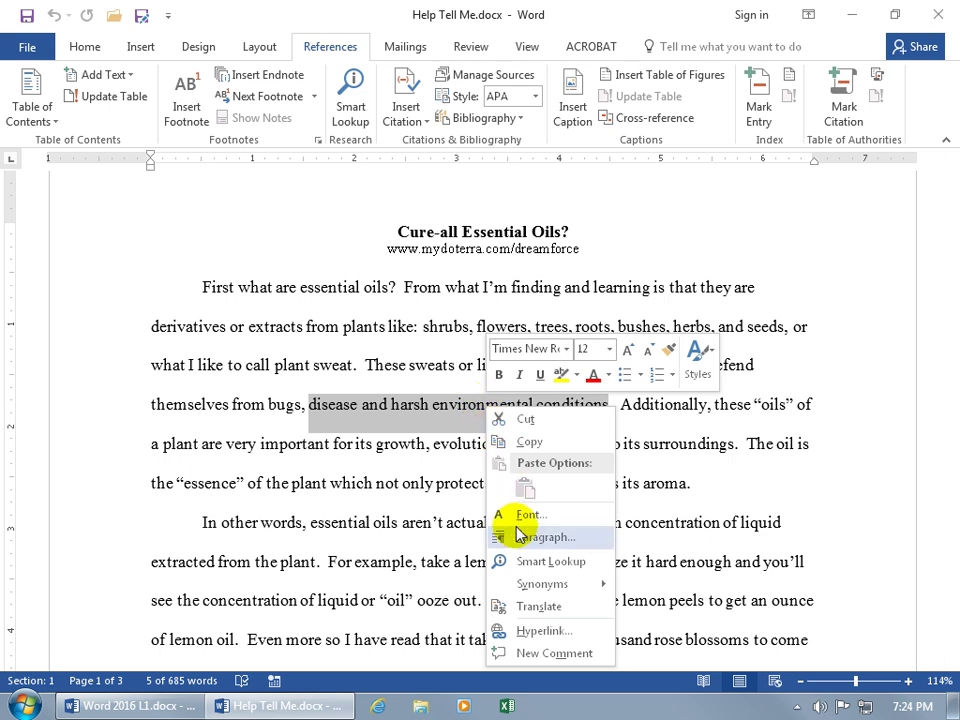
pyautogui.click(522, 566)
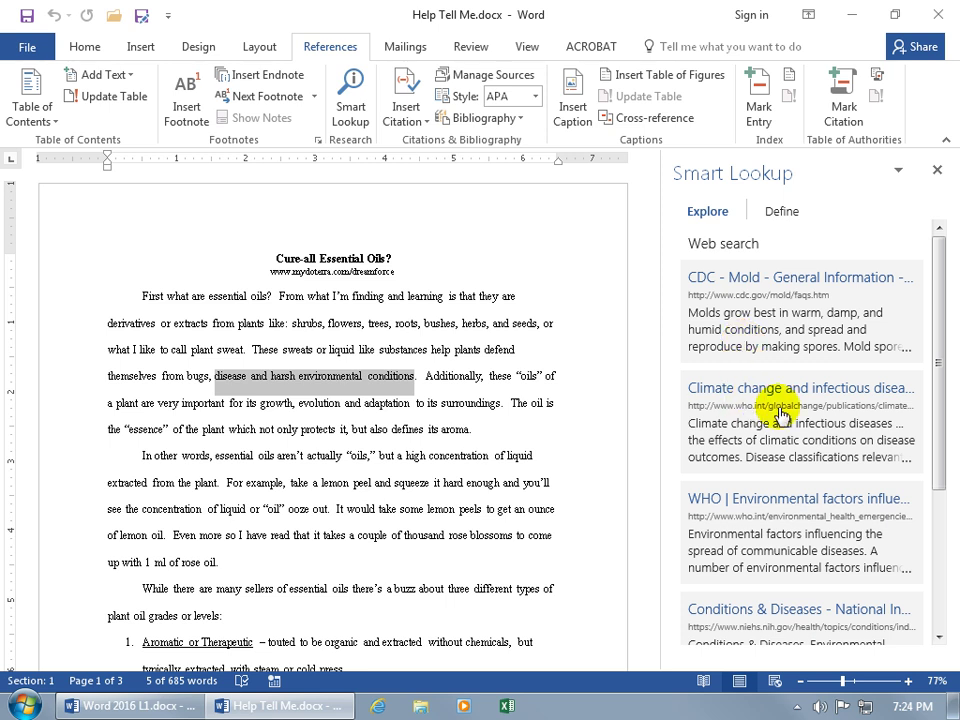
pyautogui.click(782, 212)
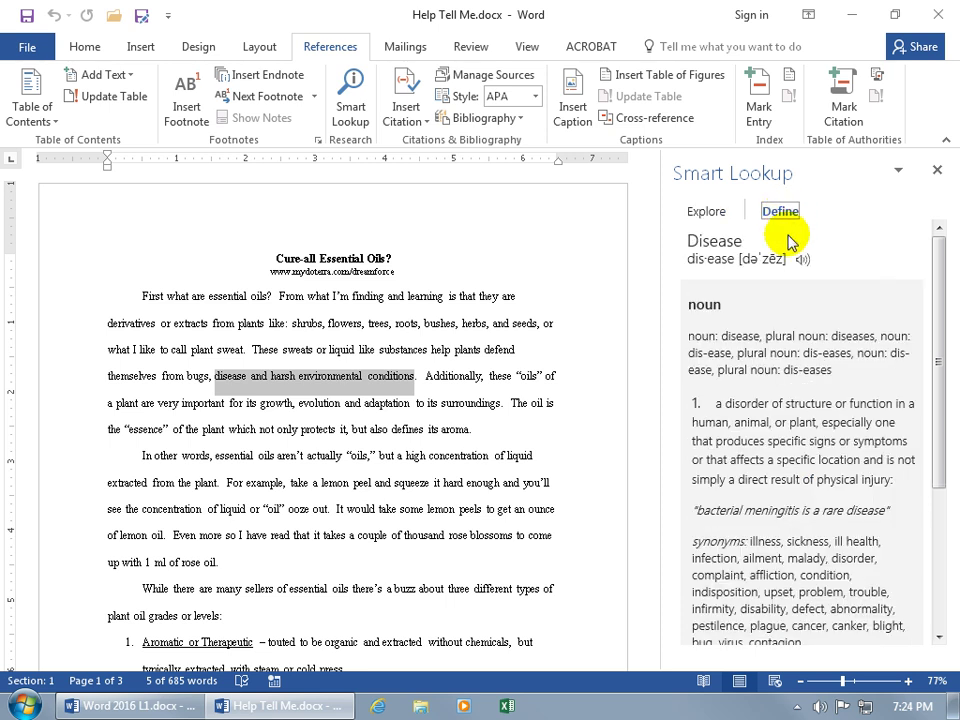